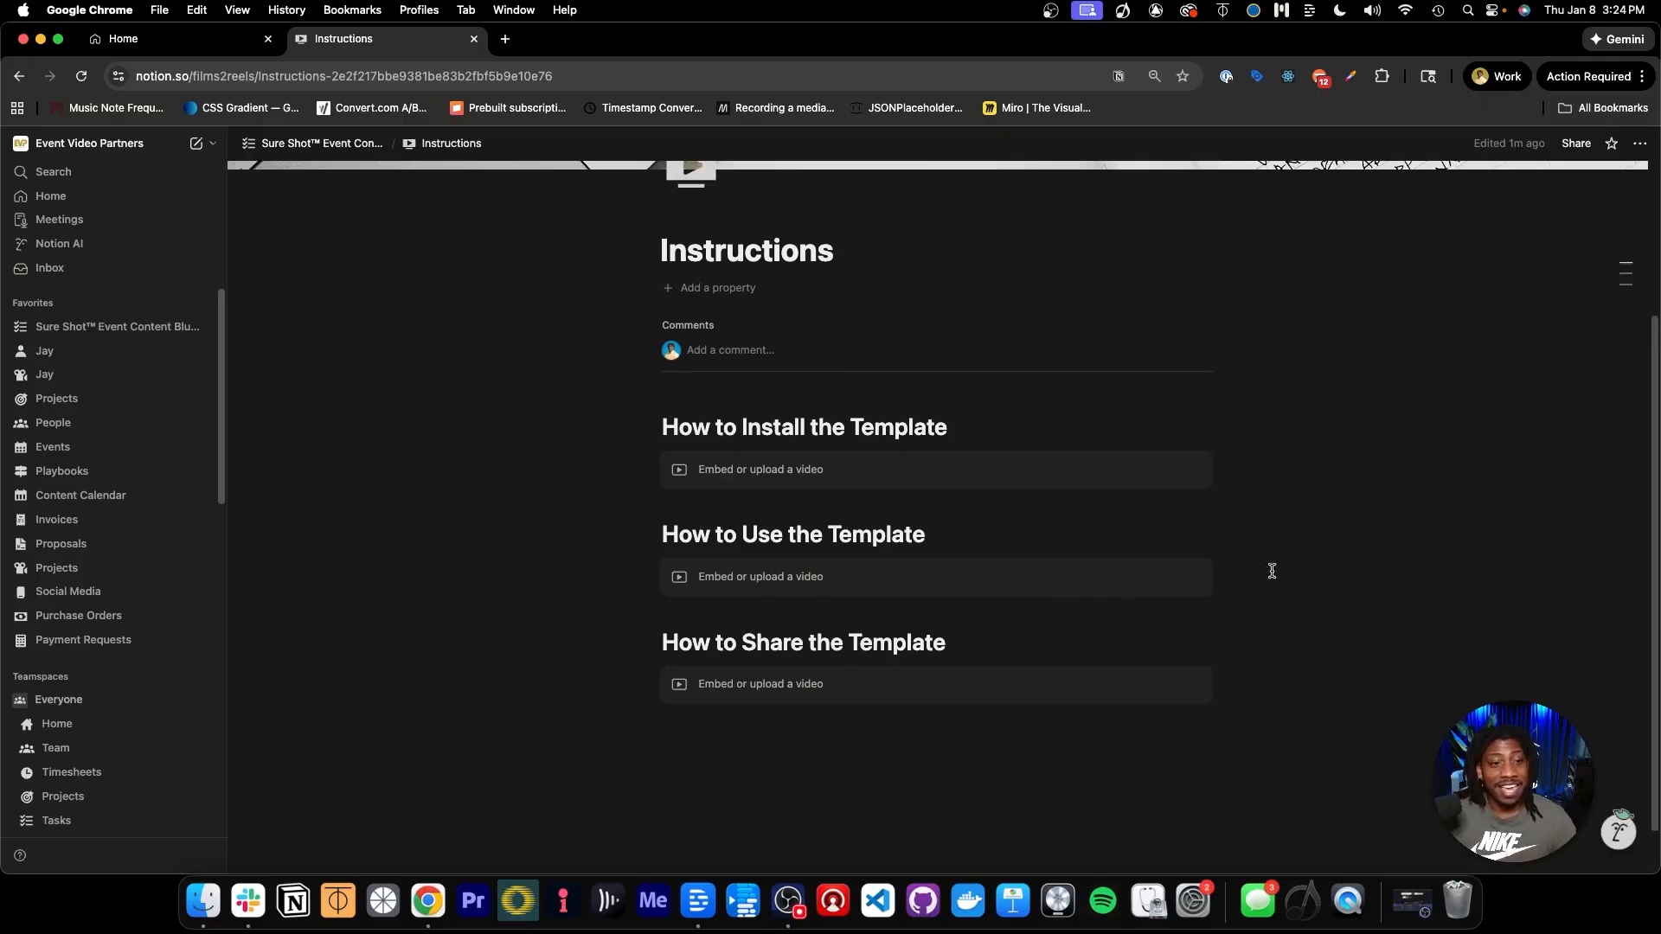
Return to the Sure Shot Event Content Blueprint home page and open its Events page at the status board.
scroll(1406, 562, up, 1)
scroll(1407, 563, up, 2)
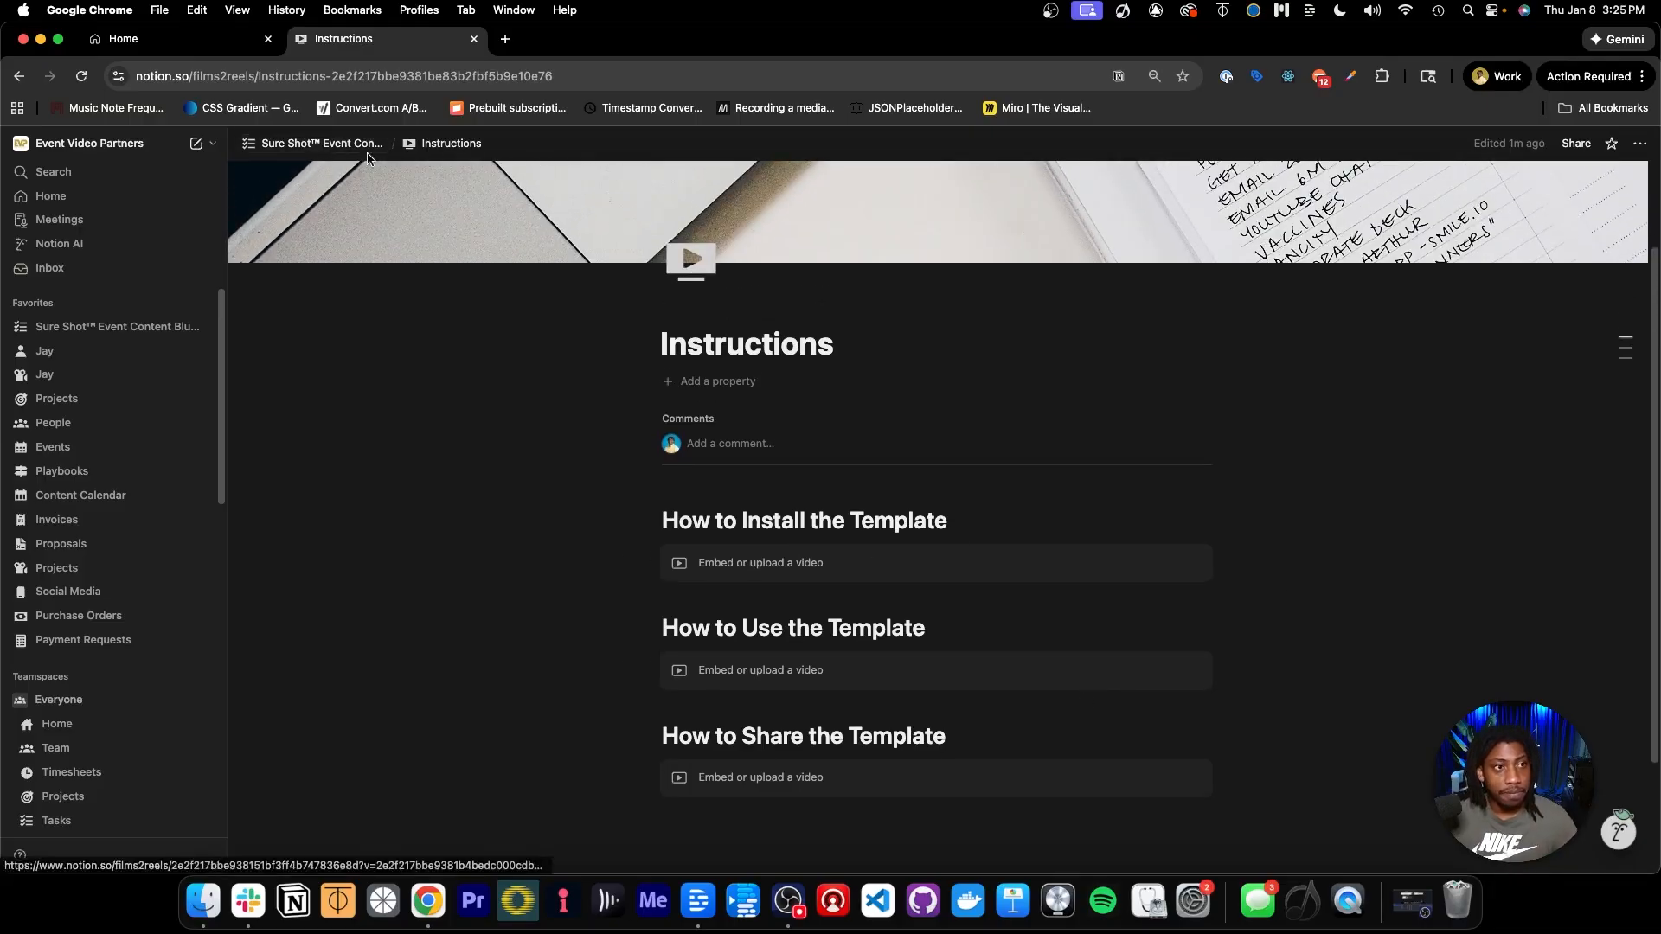
click(329, 143)
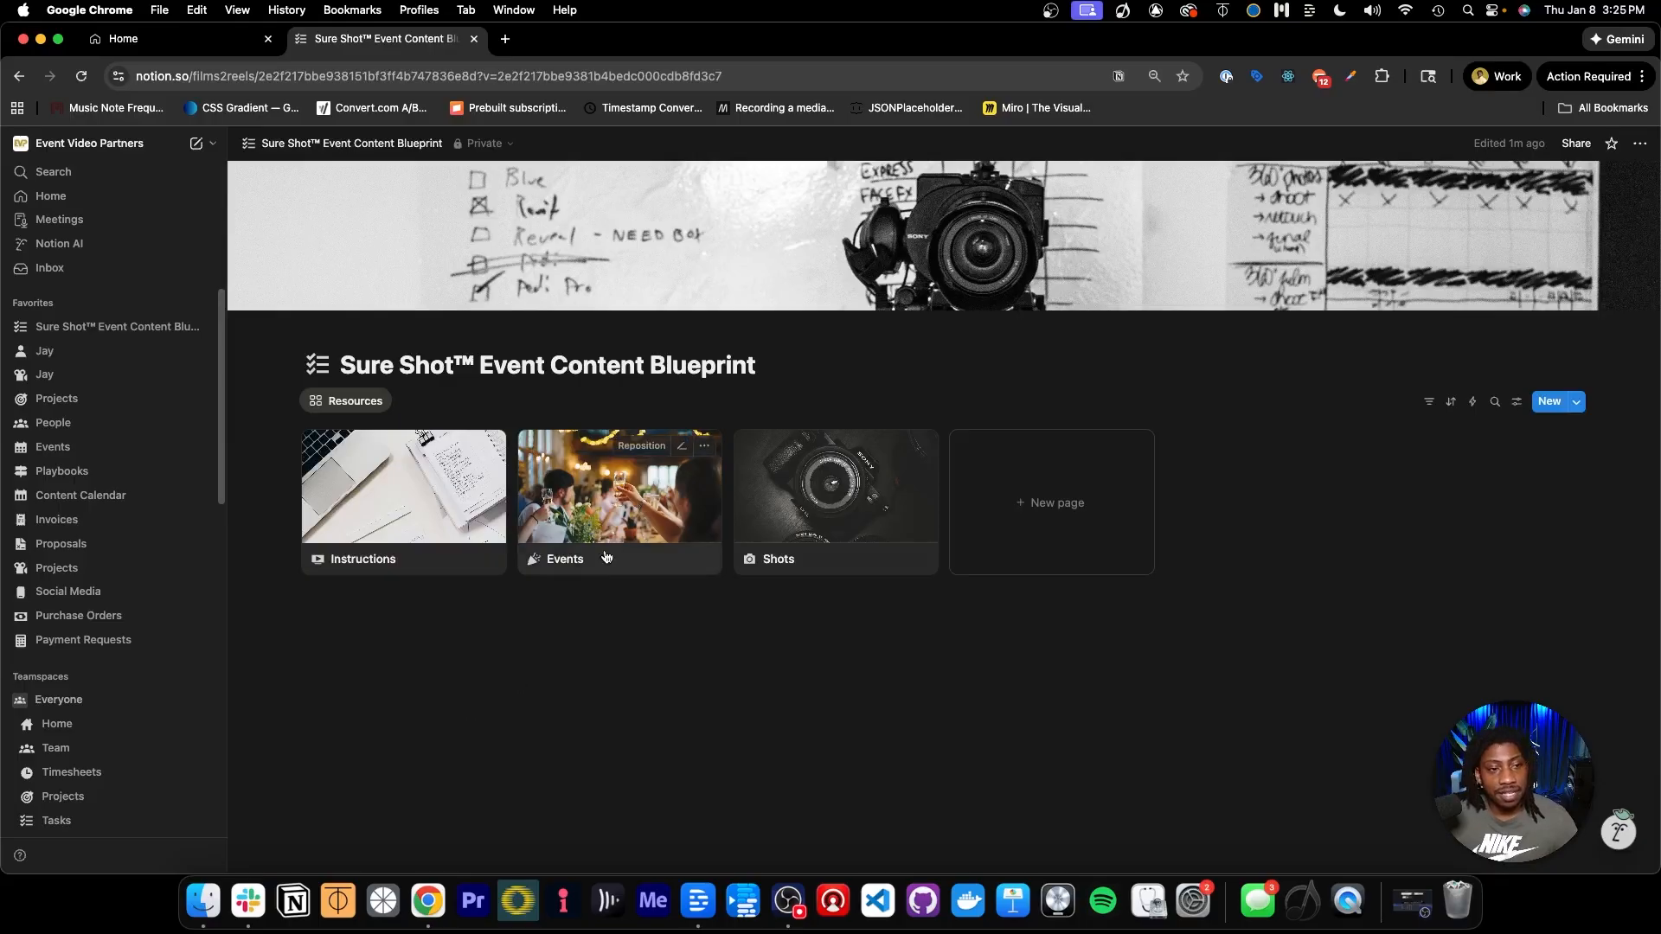
click(614, 501)
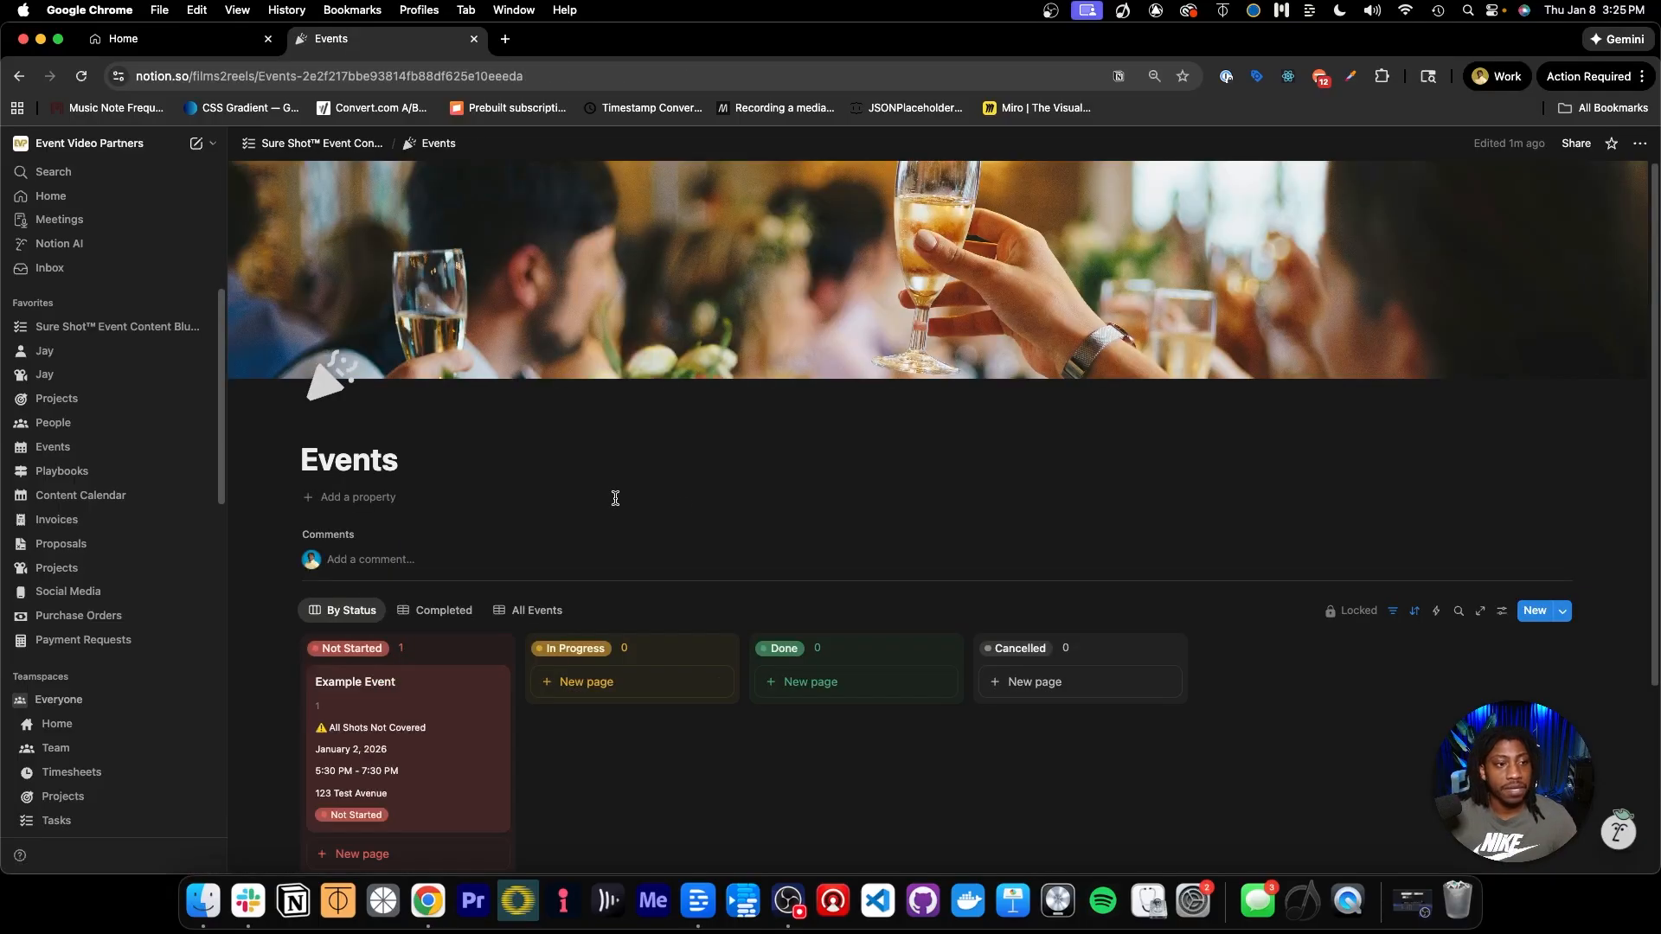
scroll(752, 515, down, 1)
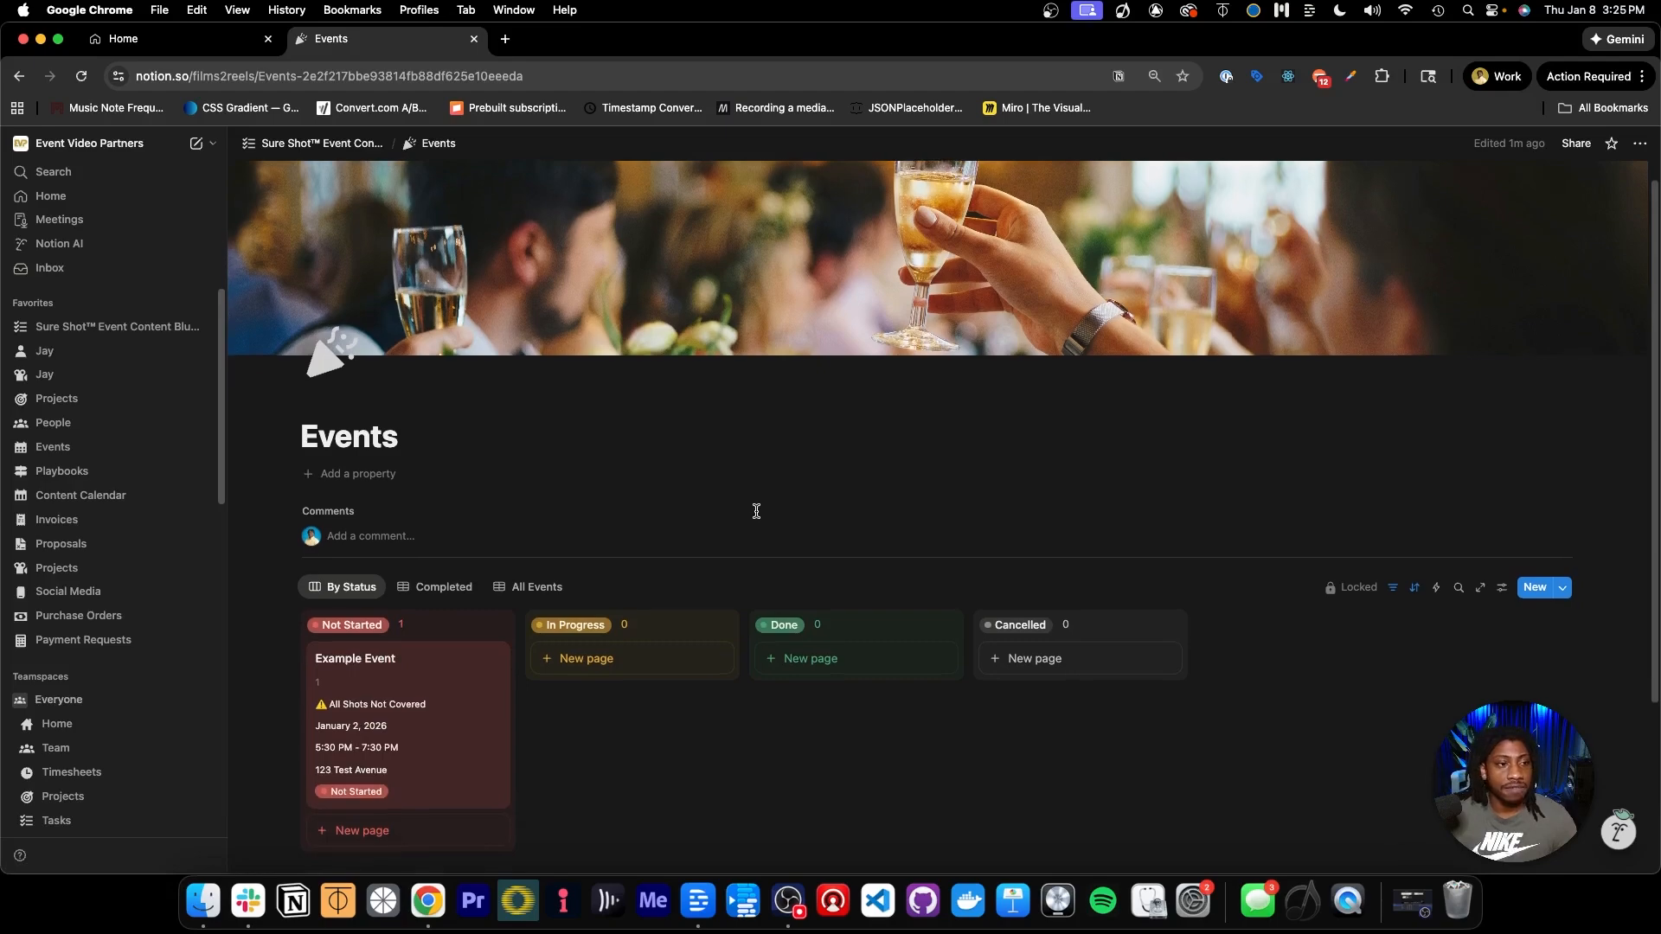
scroll(752, 514, down, 2)
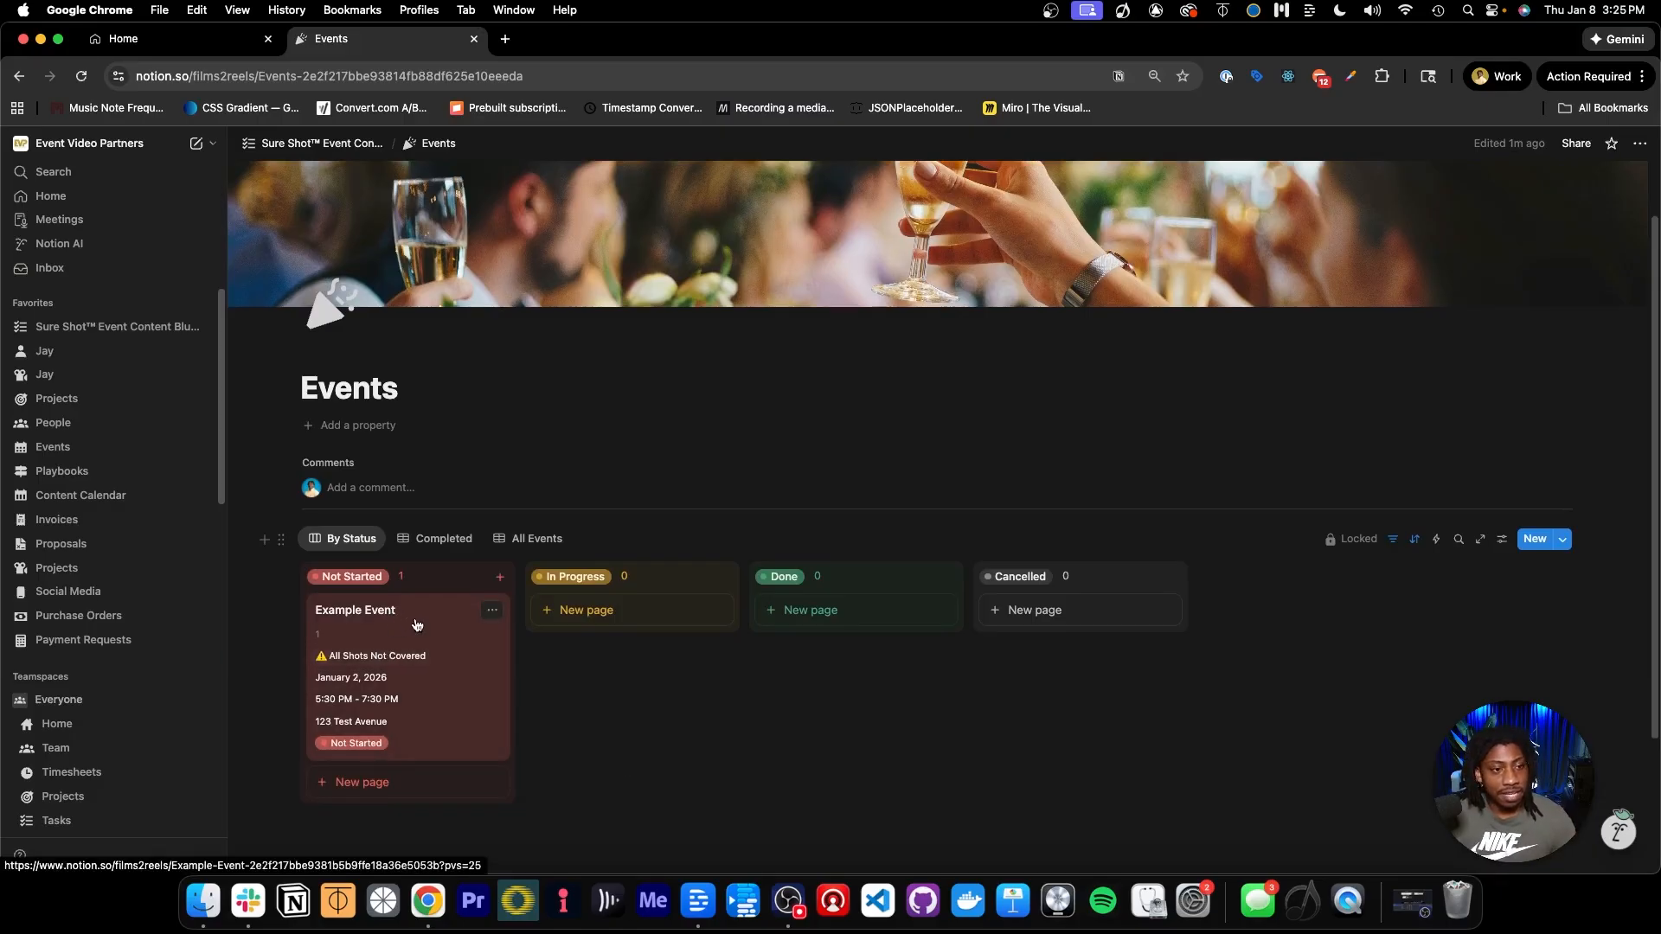
Move the Example Event card to In Progress and on to Done, and show the Completed view.
drag(422, 628, 628, 637)
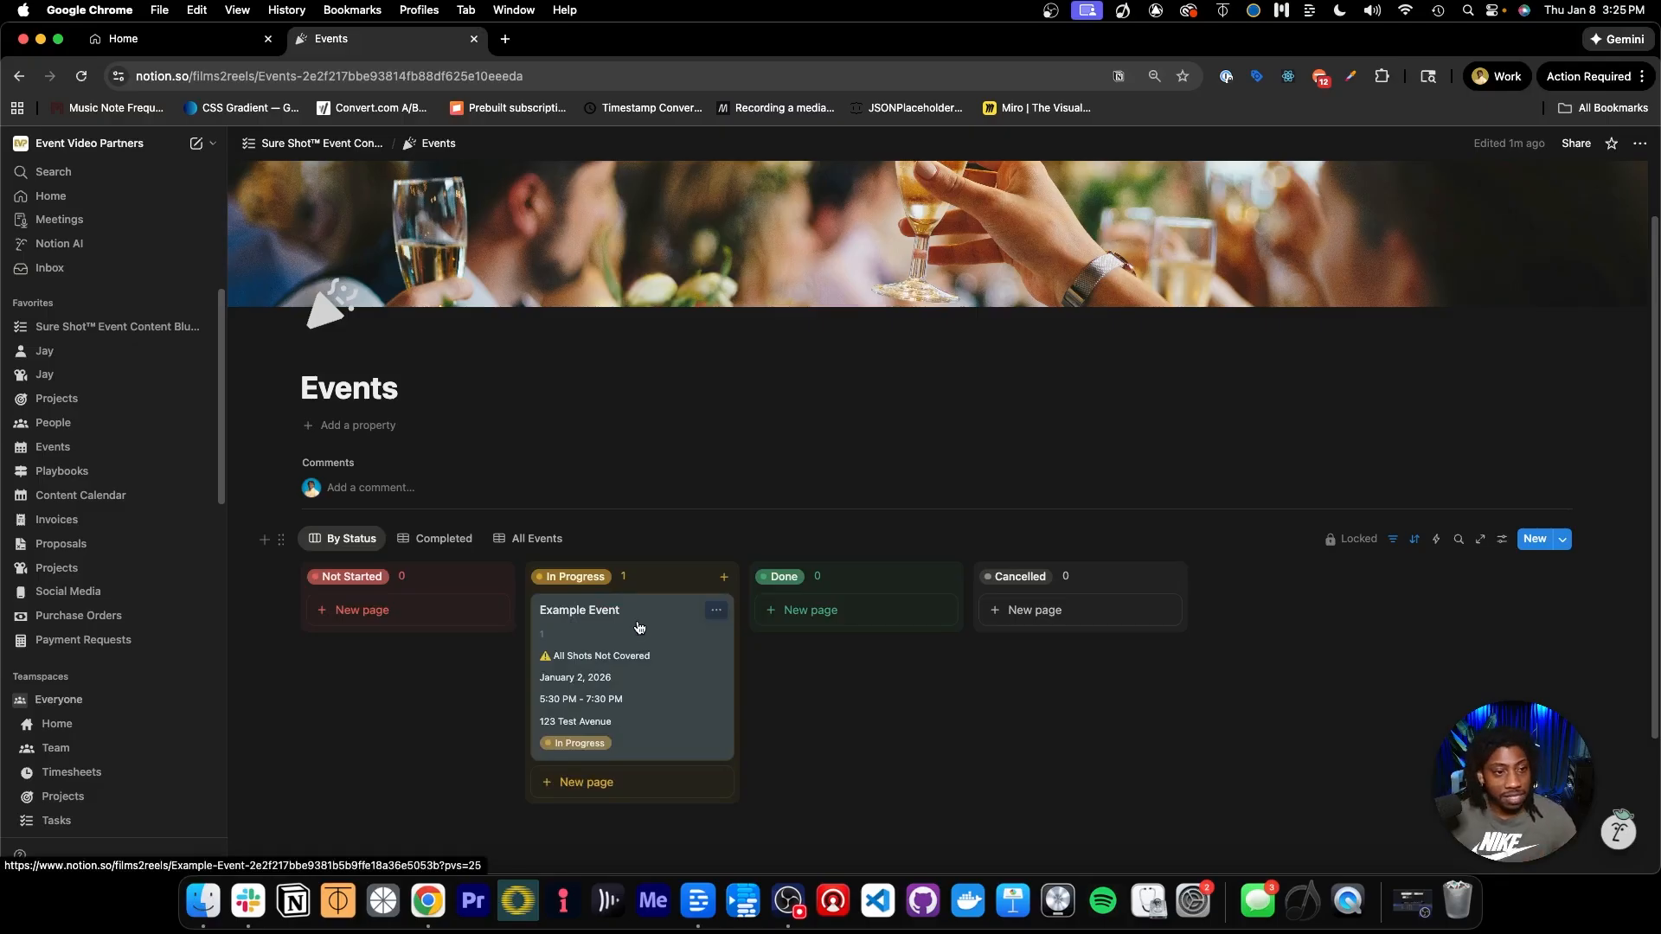
drag(631, 623, 809, 623)
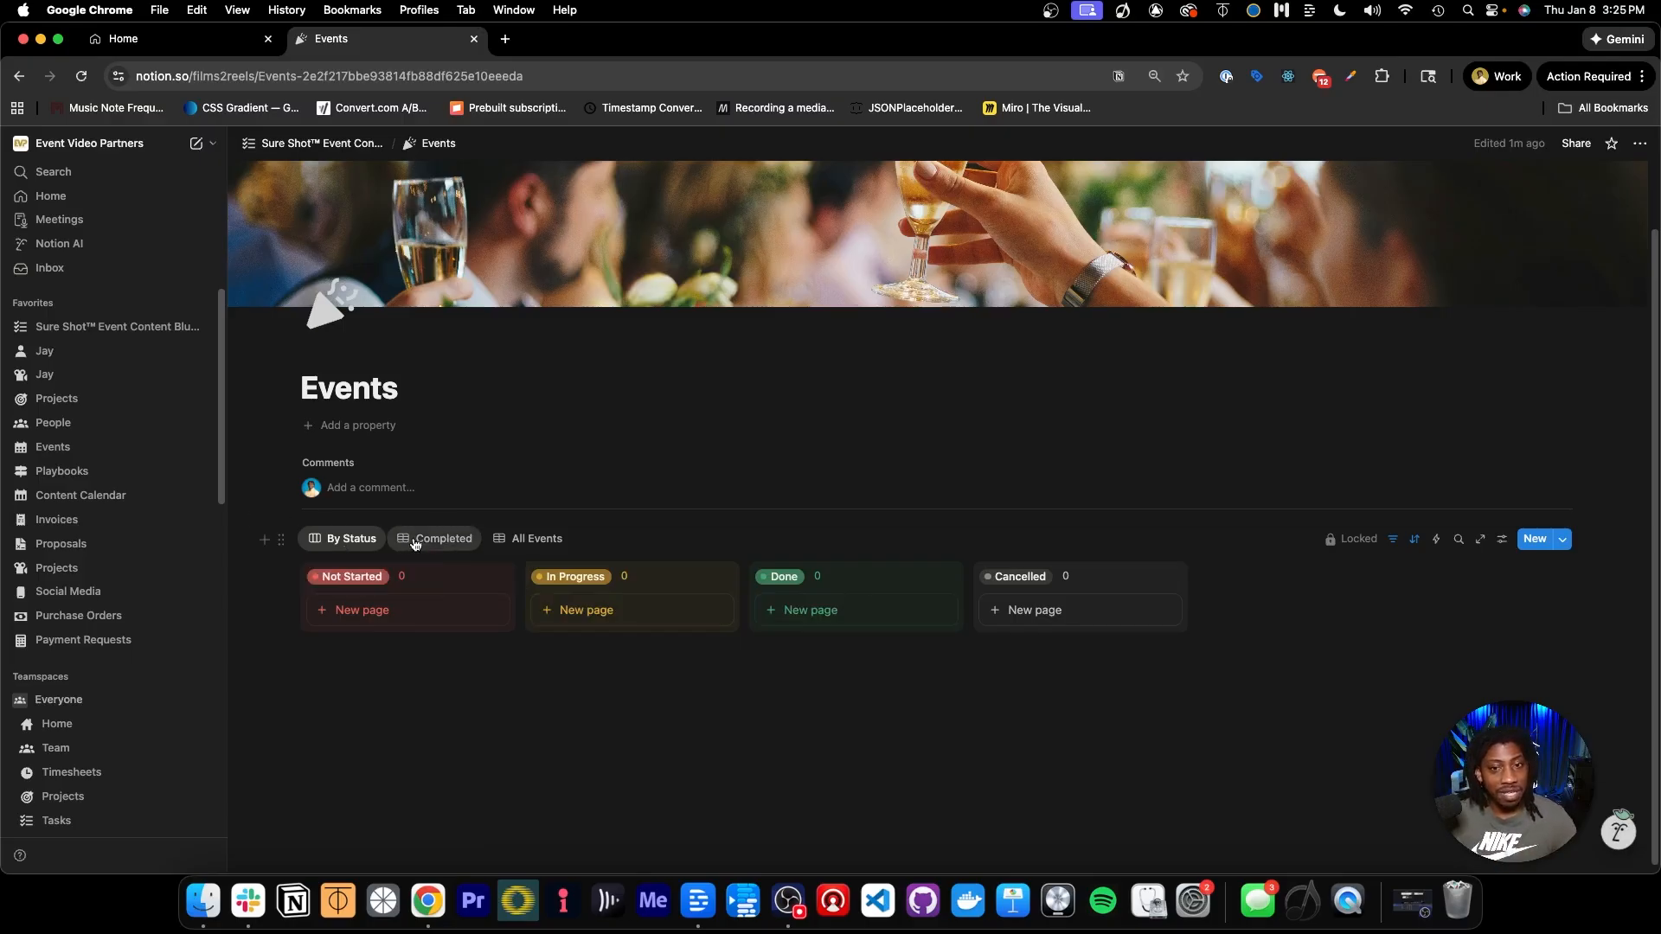
click(445, 540)
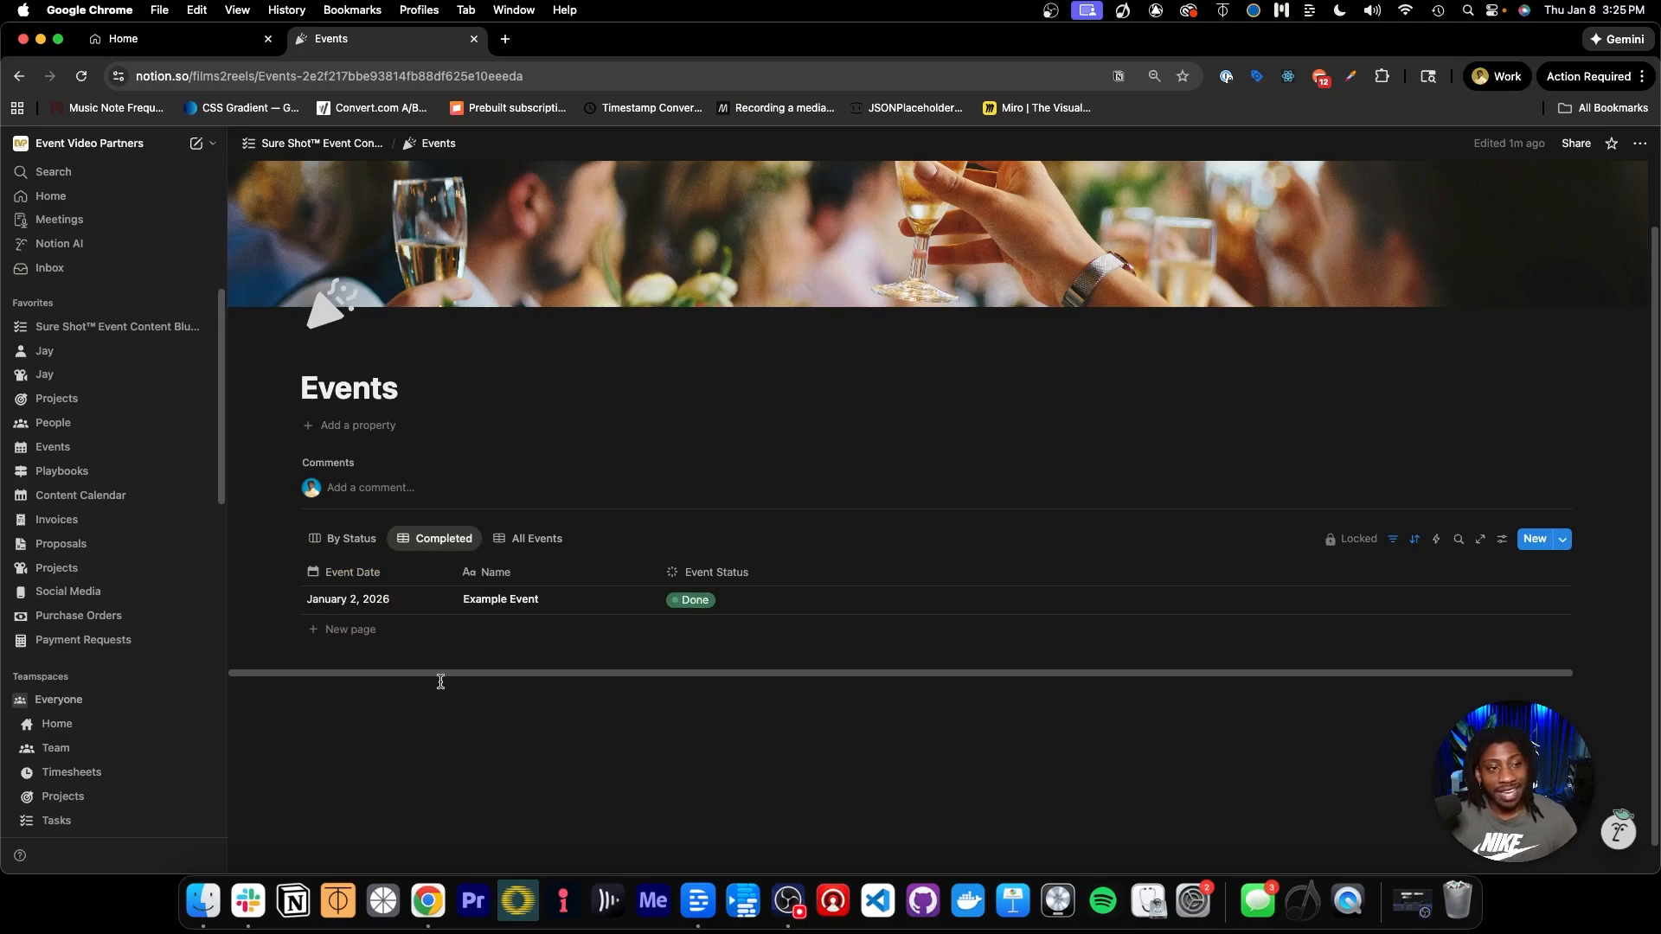
In the All Events view, set the Example Event's status to Not Started, and return to the By Status board.
click(535, 540)
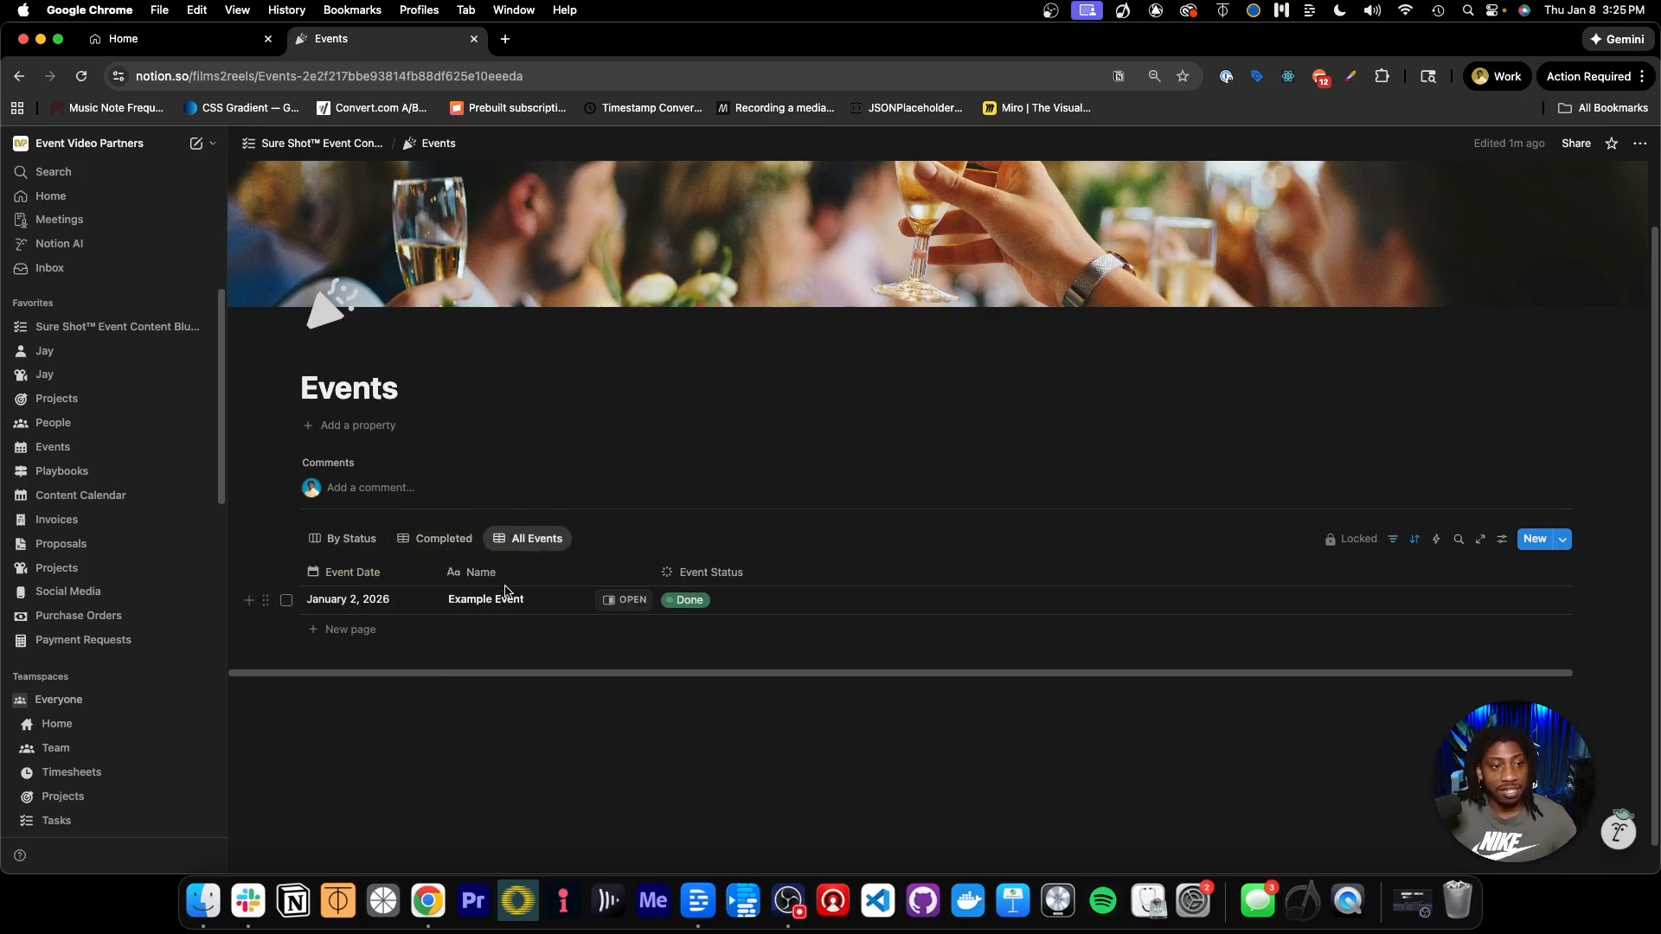
click(688, 599)
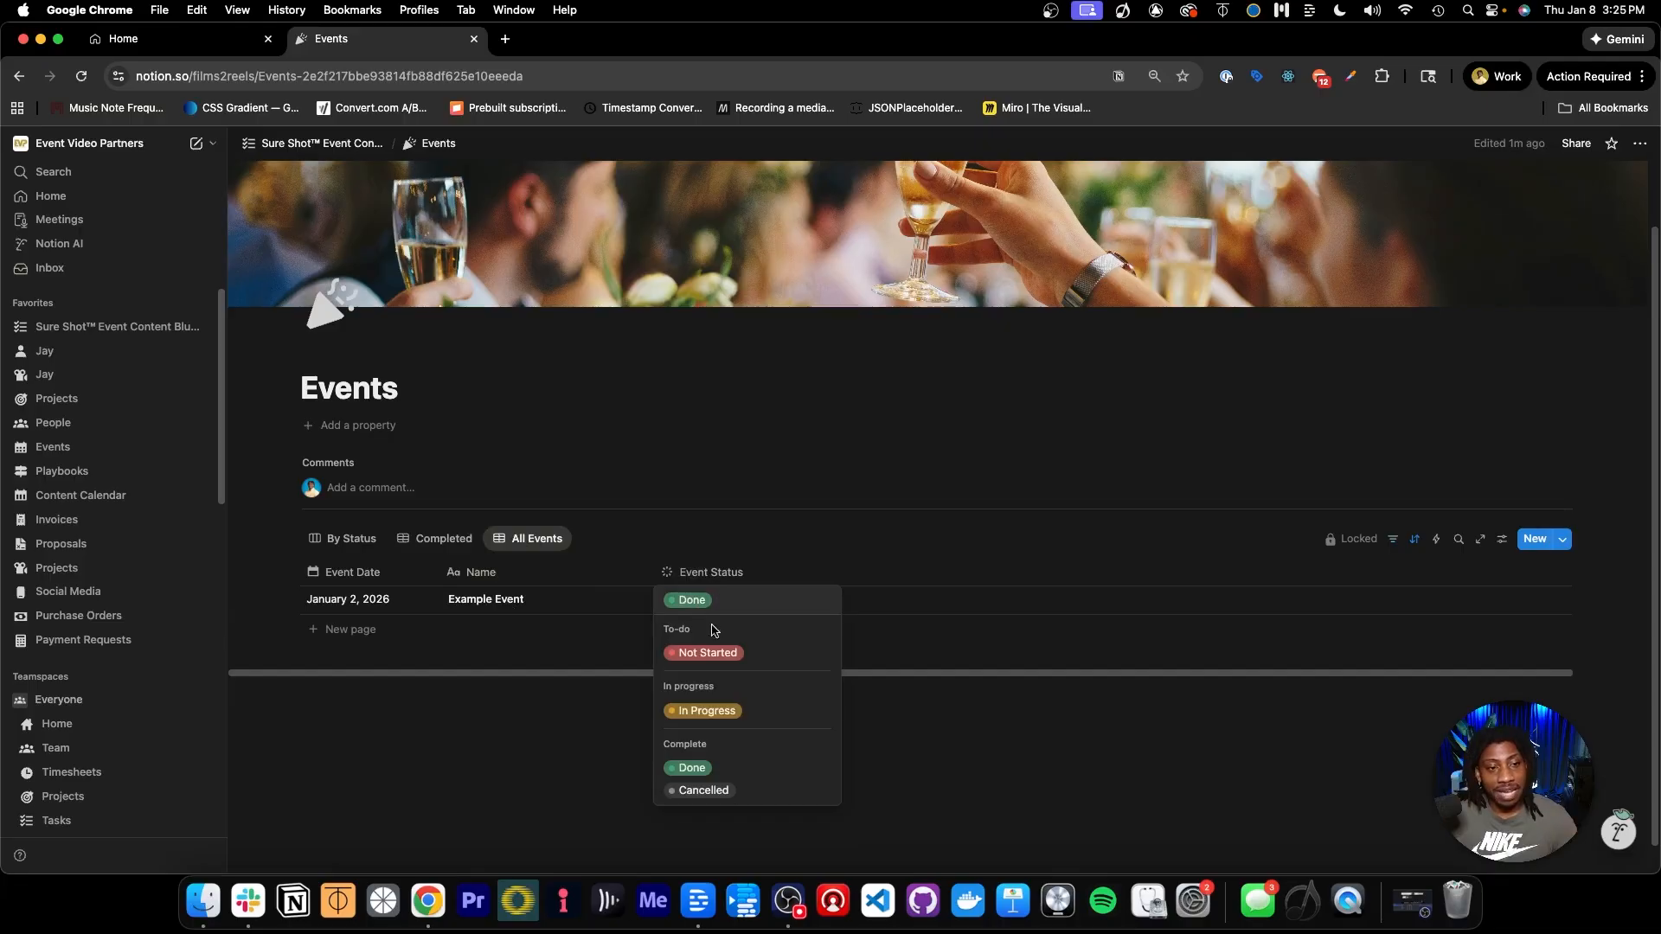
click(709, 652)
click(352, 541)
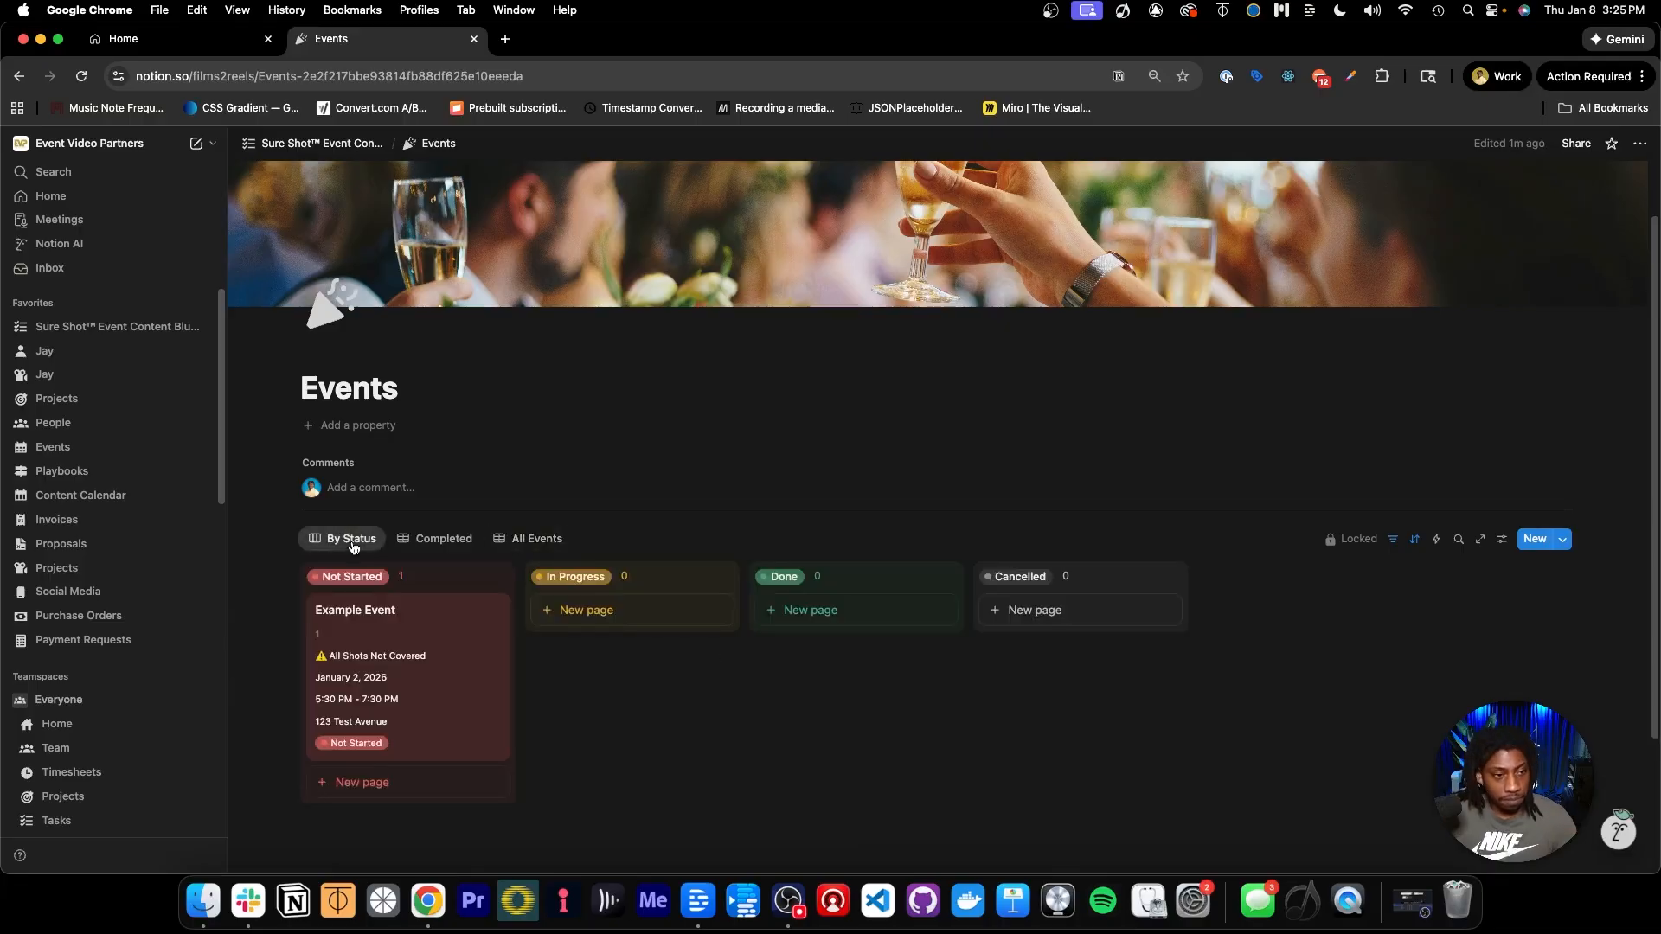
Open the Example Event's Shot List and add a new shot named "Doors Opens".
click(450, 614)
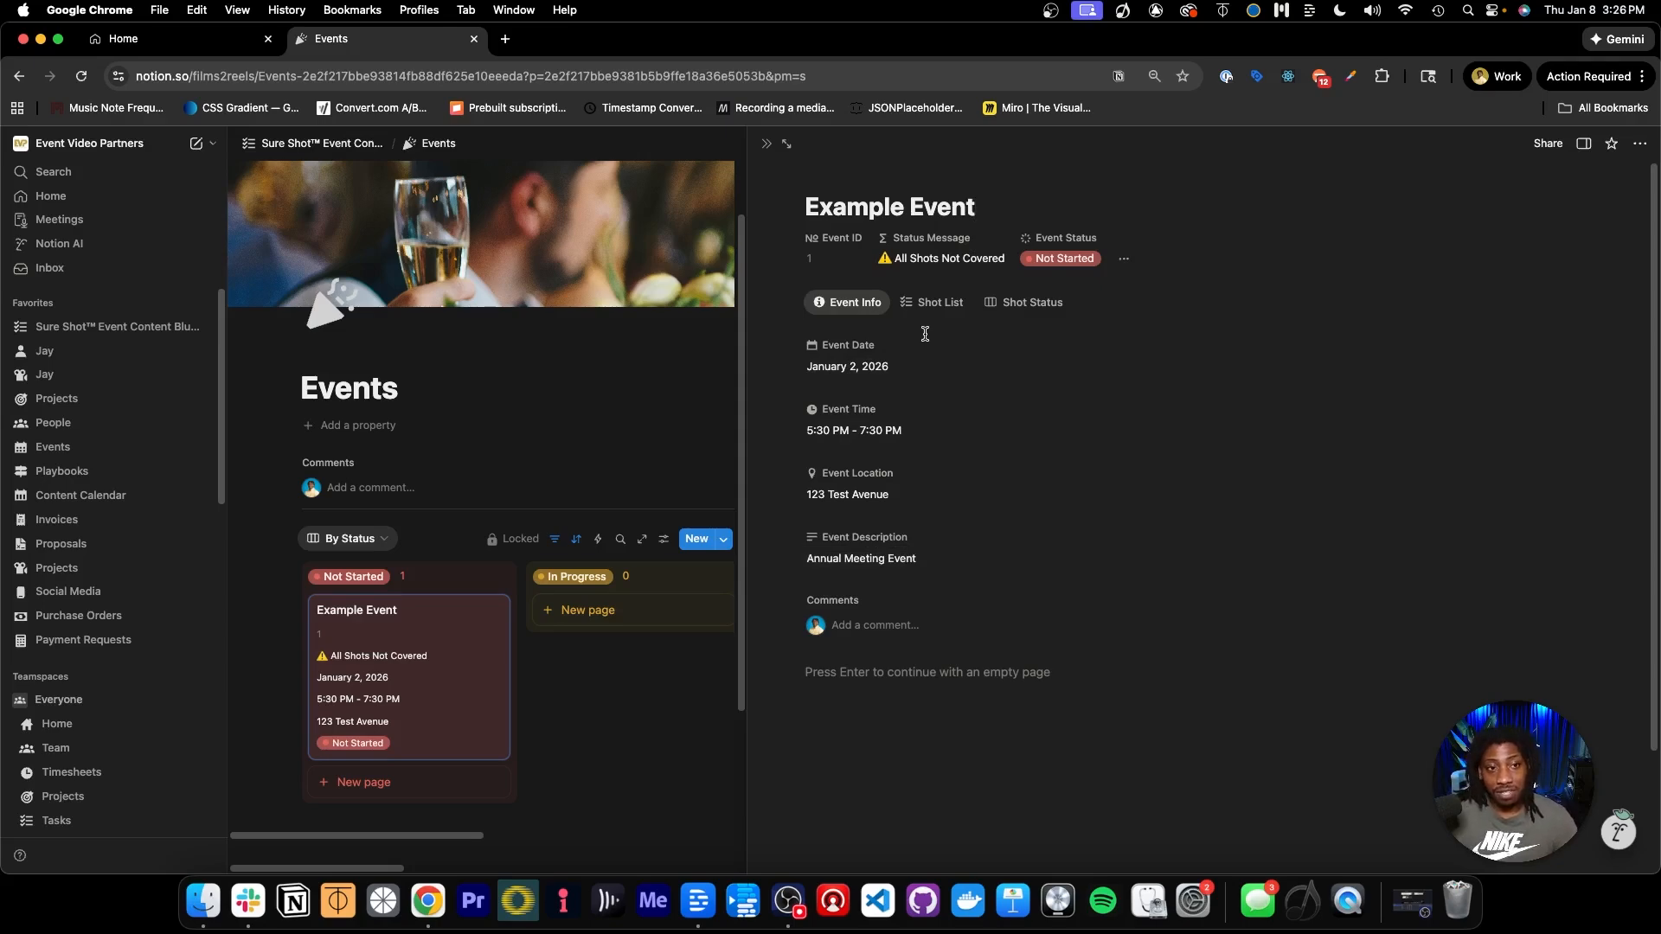
click(931, 308)
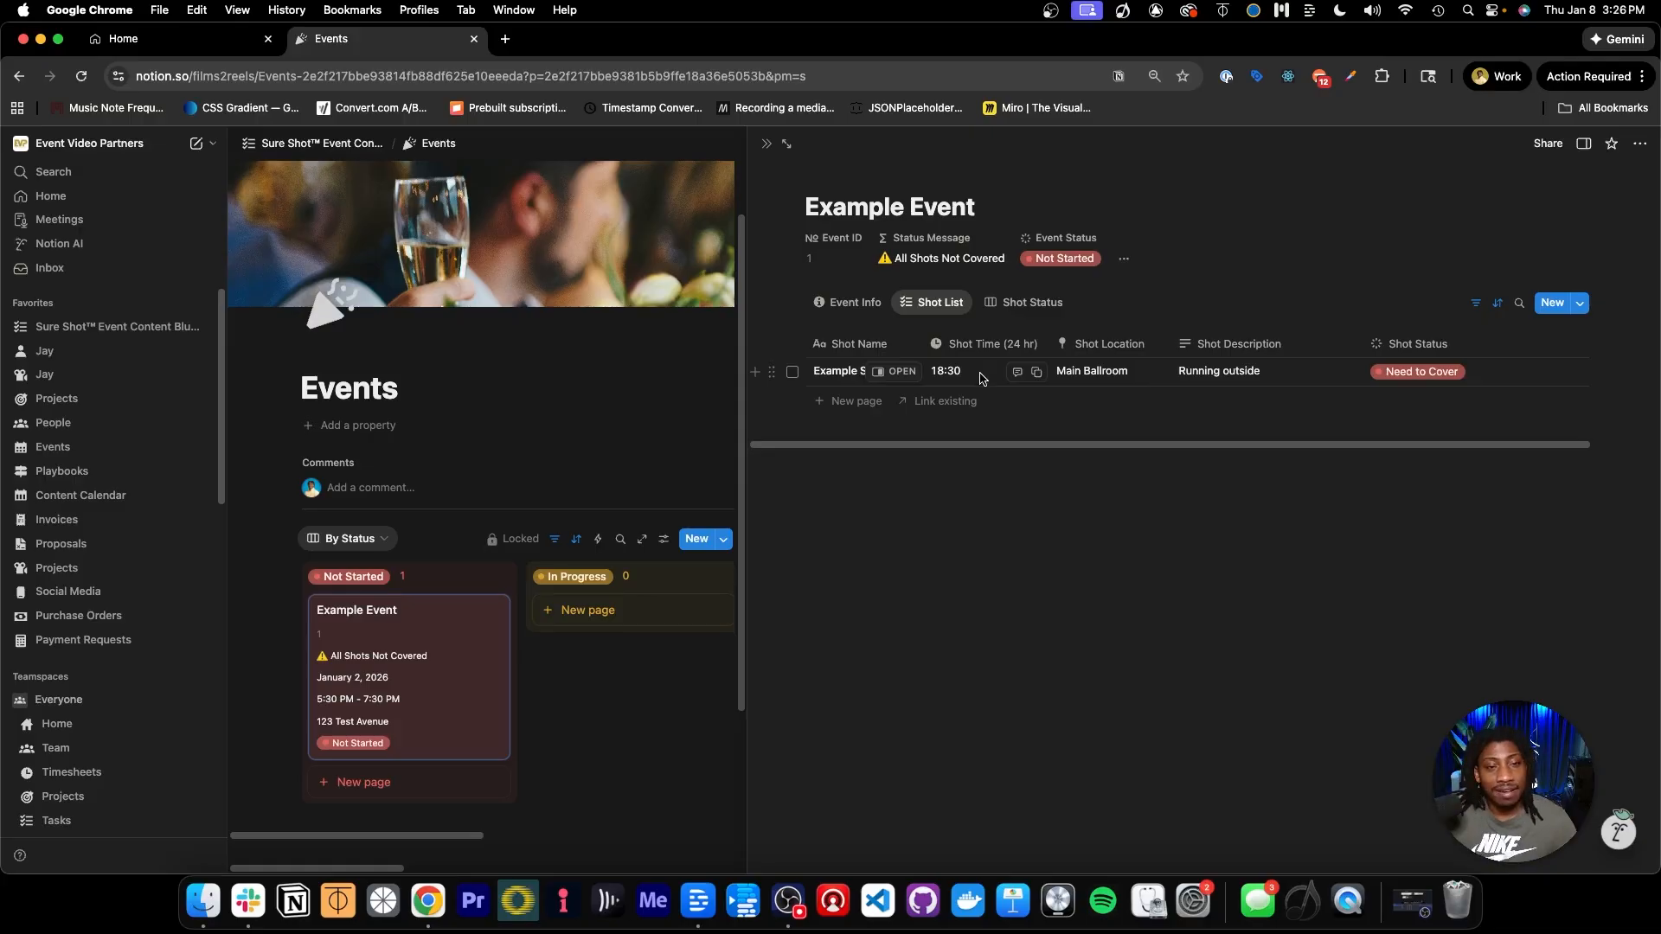
click(857, 402)
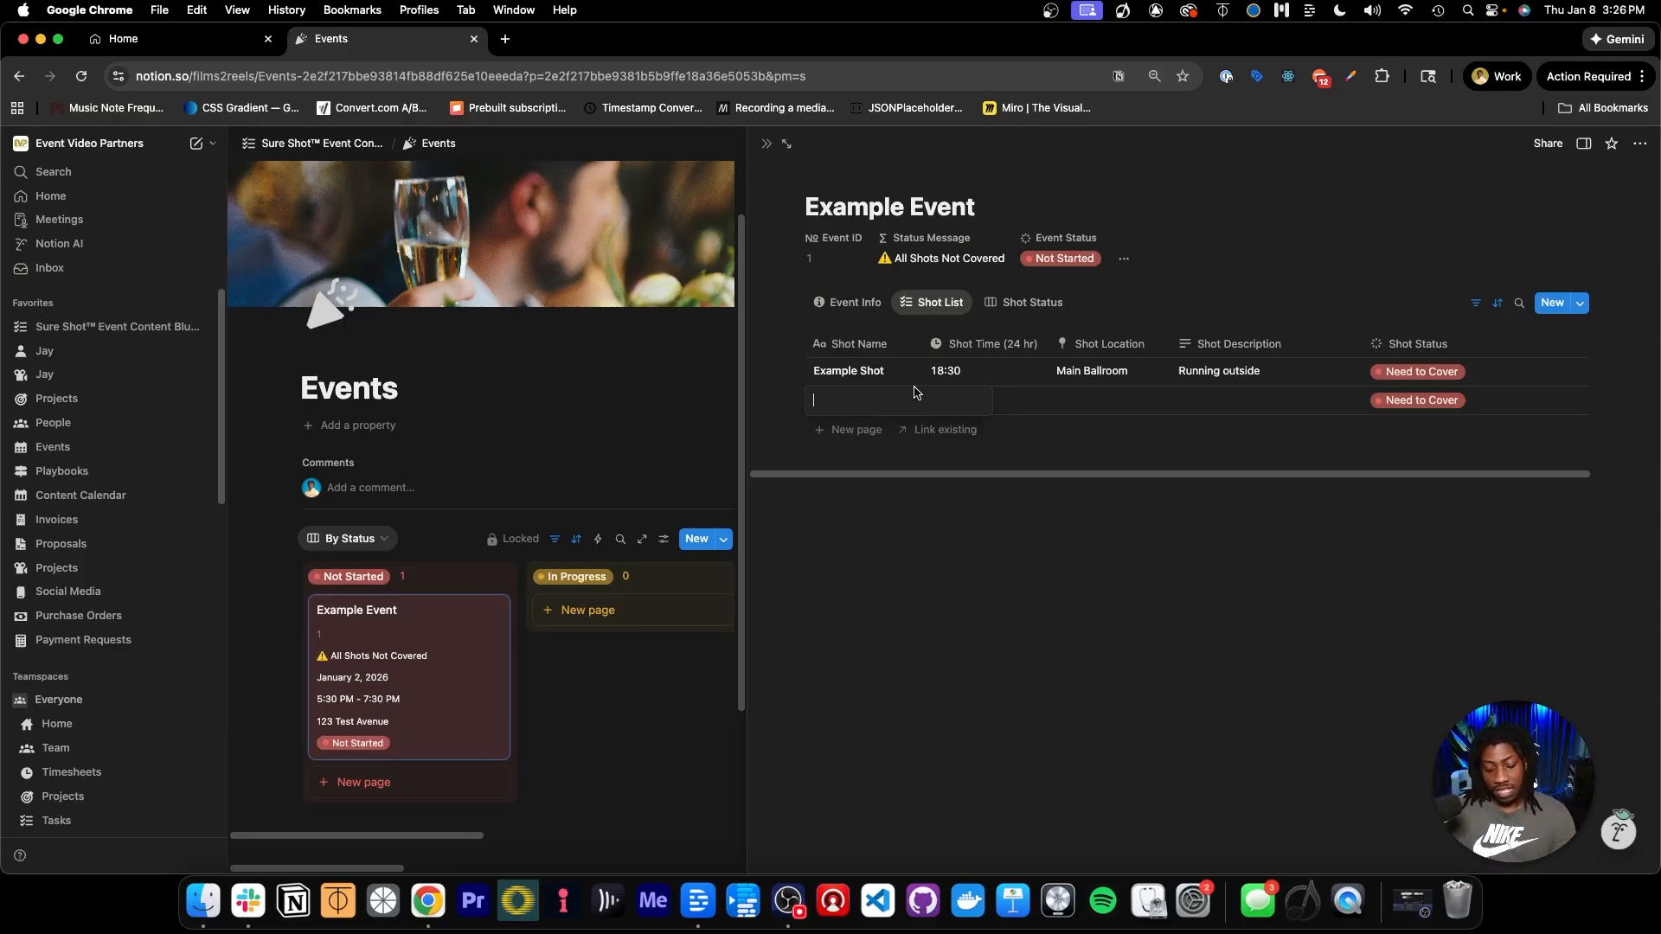
text(Doors Opens)
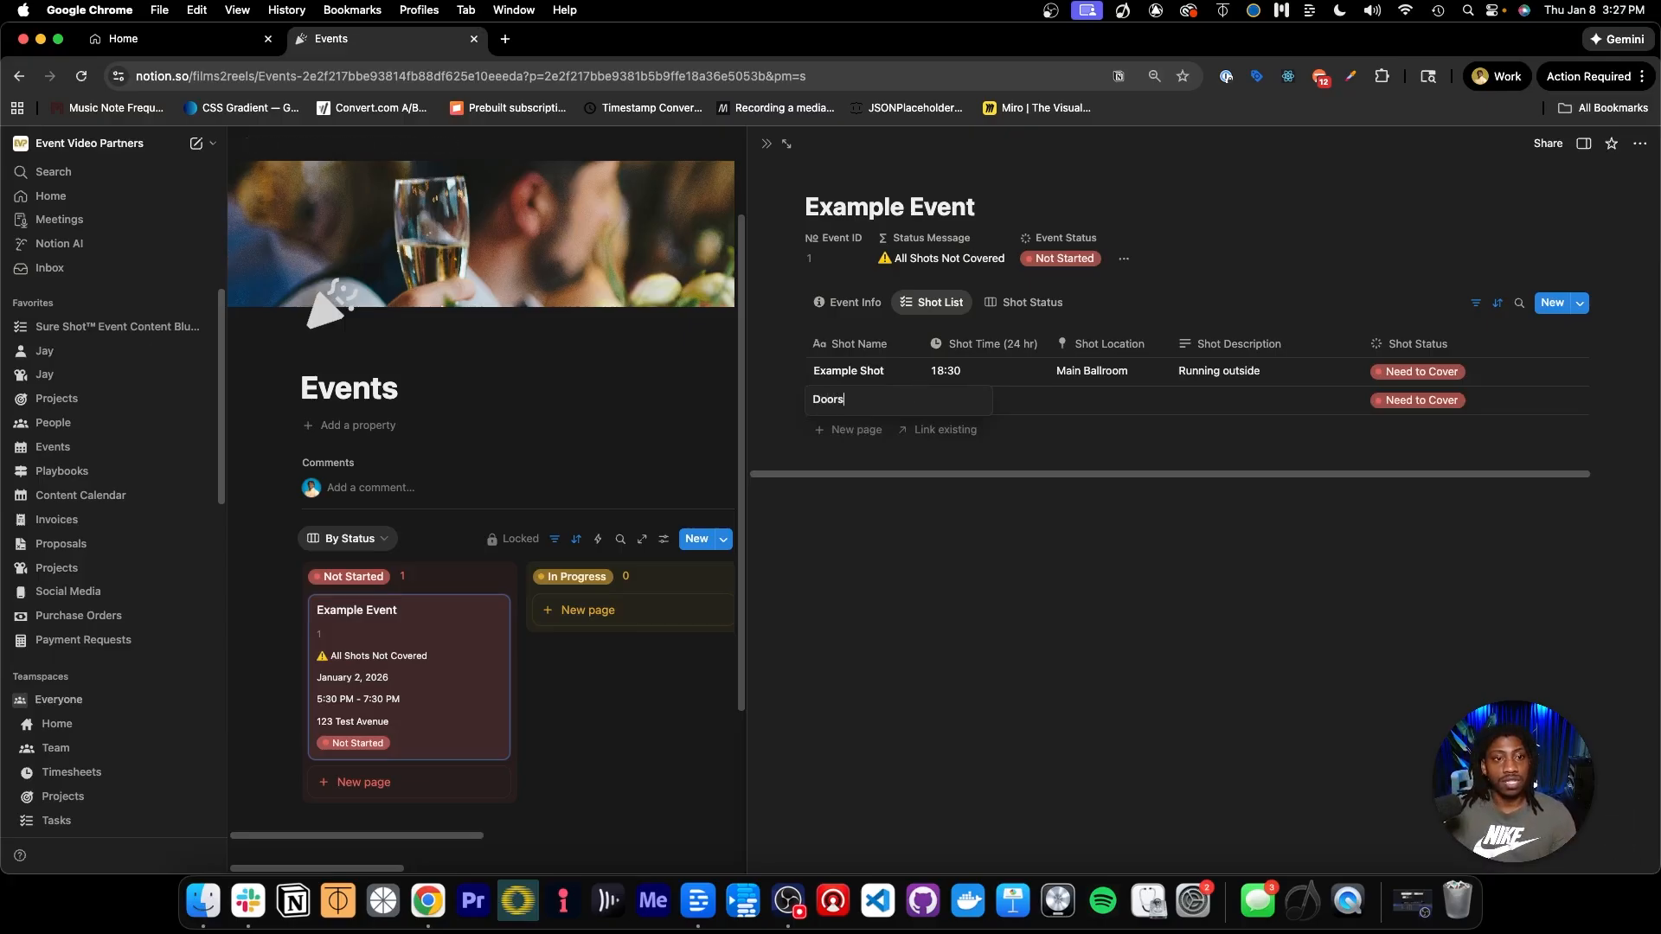
click(1062, 387)
Set the shot time of the Doors Opens shot to 16:30.
click(952, 405)
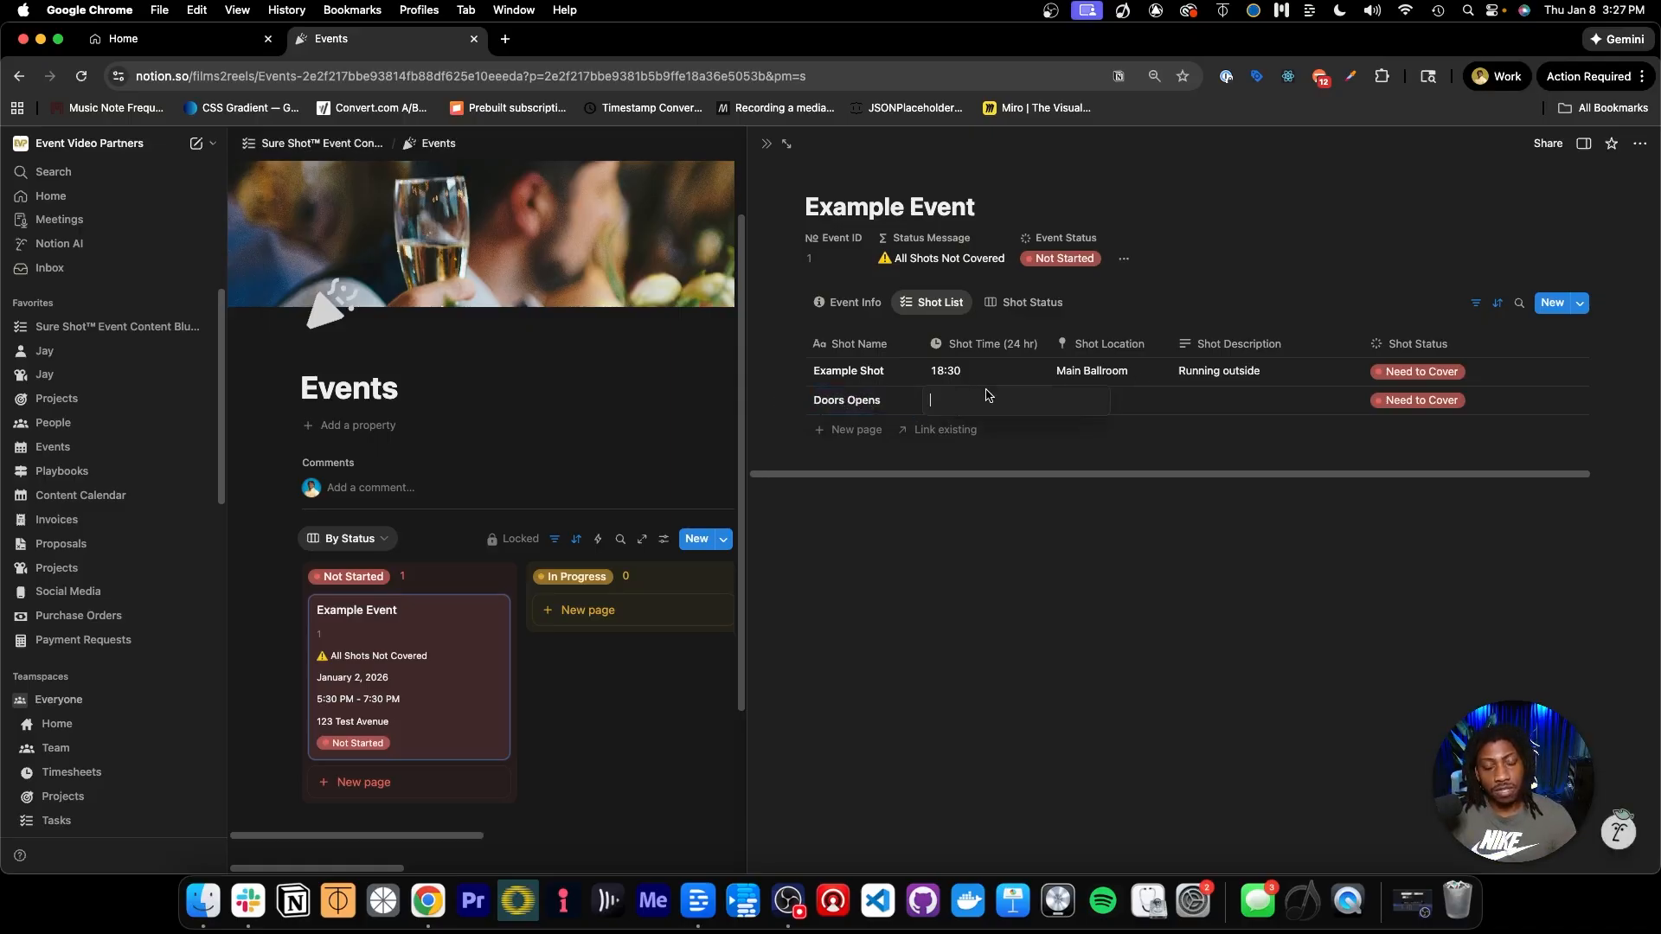
text(16)
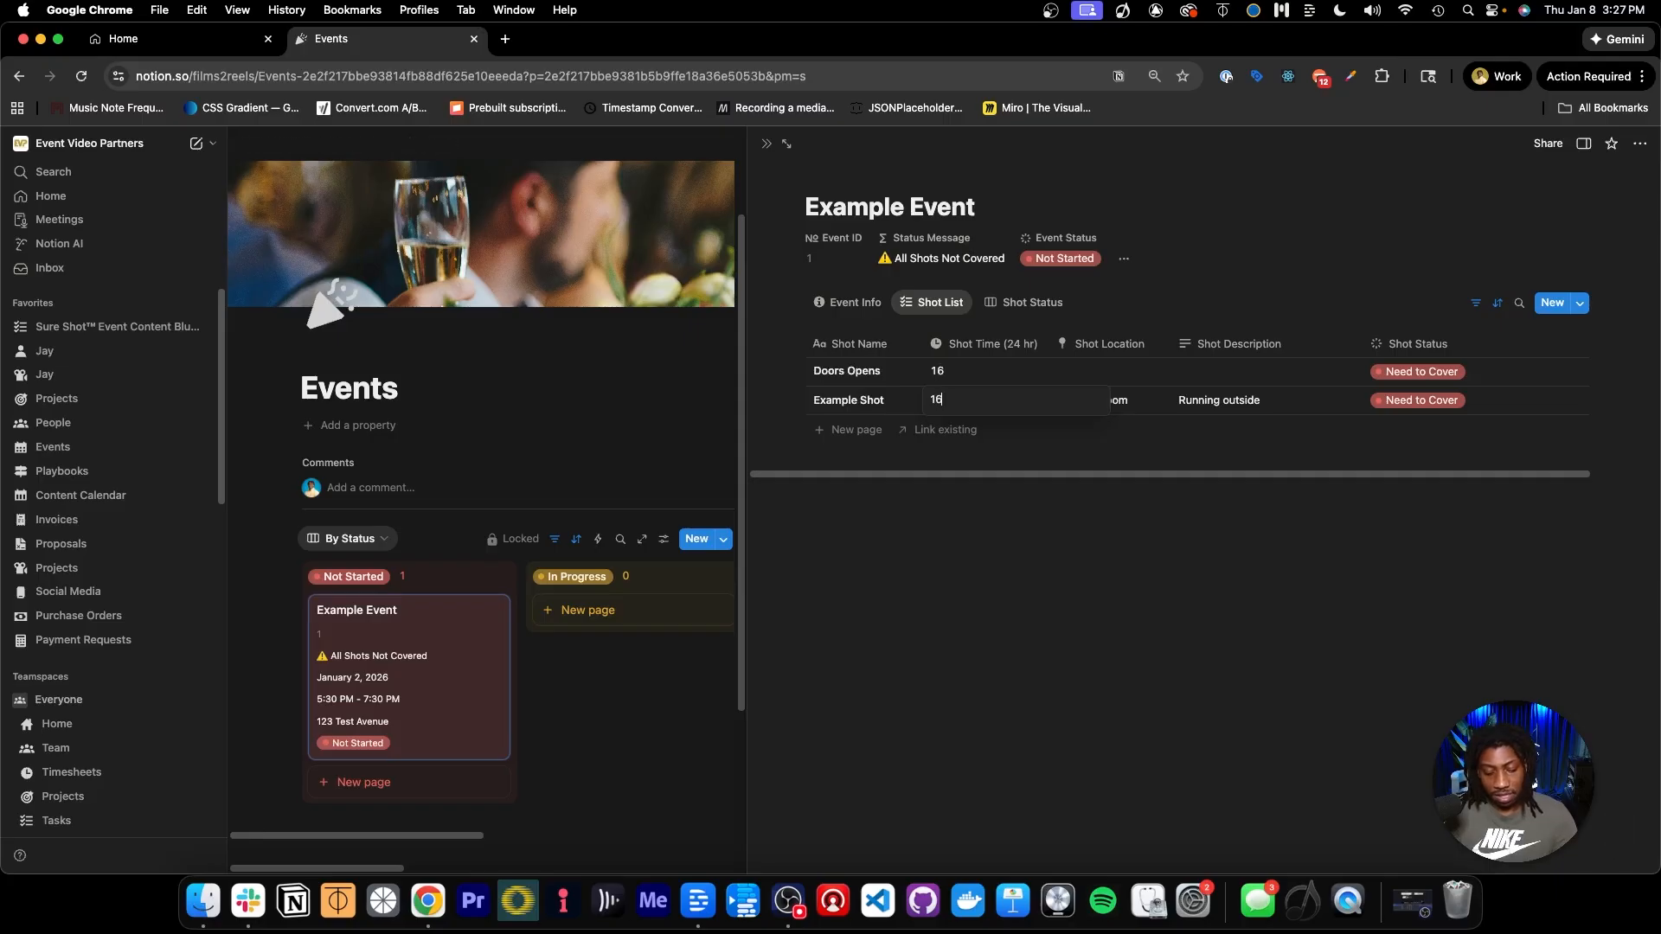
text(:30)
key(Return)
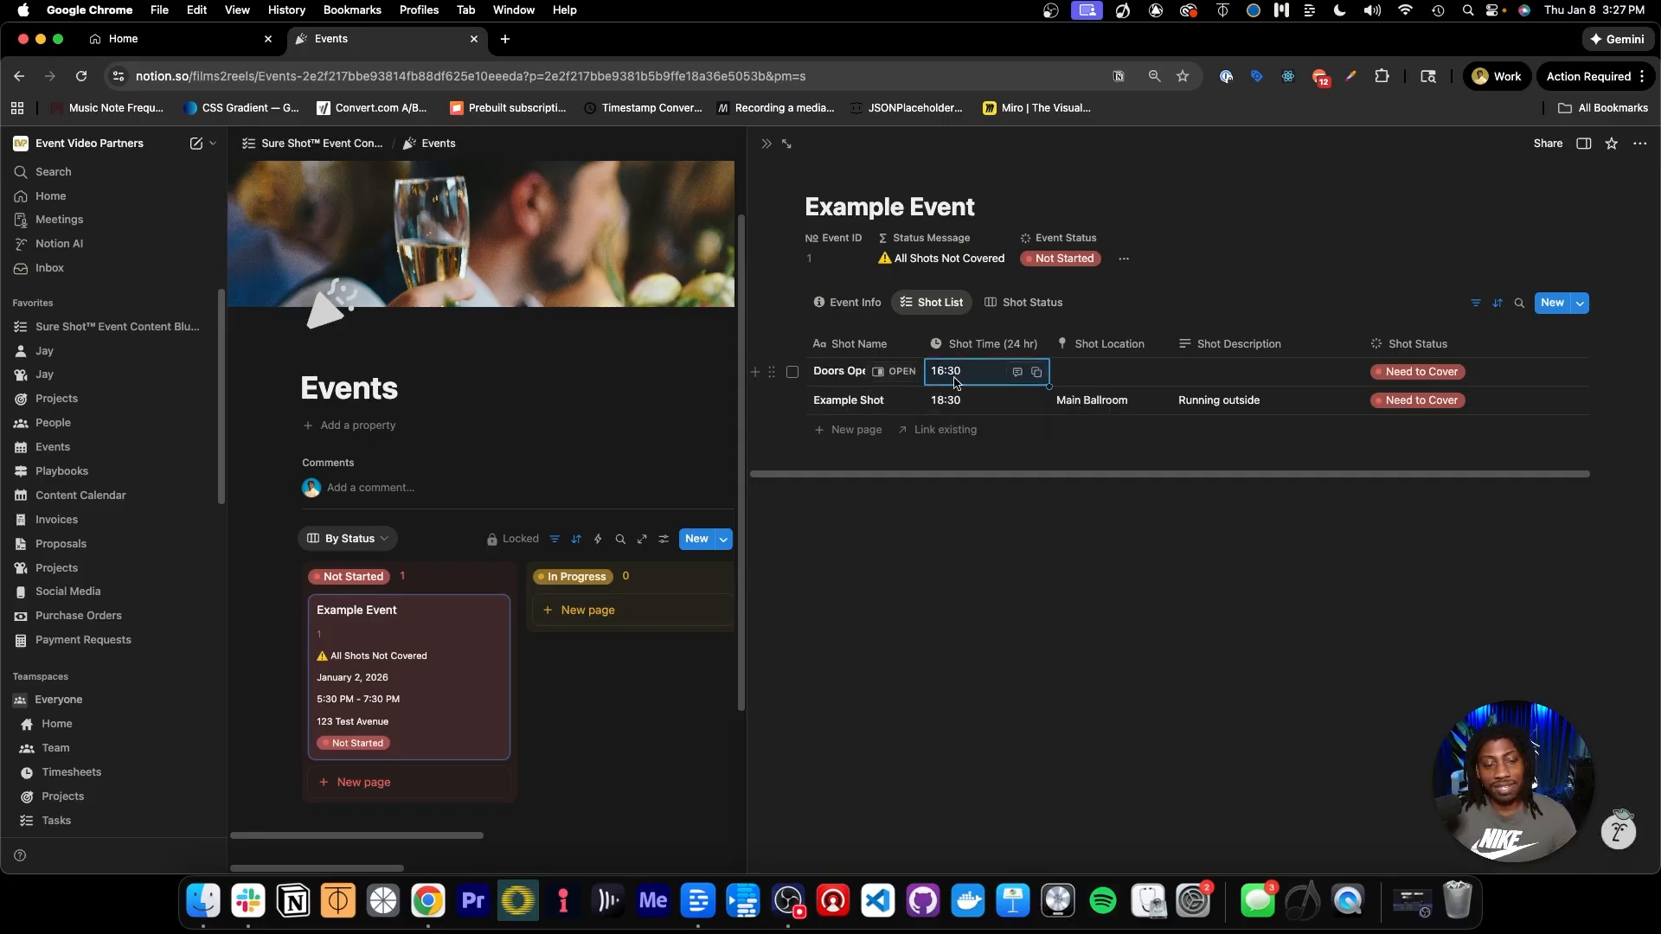
Set the shot location of the Doors Opens shot to "Concourse A".
click(1107, 373)
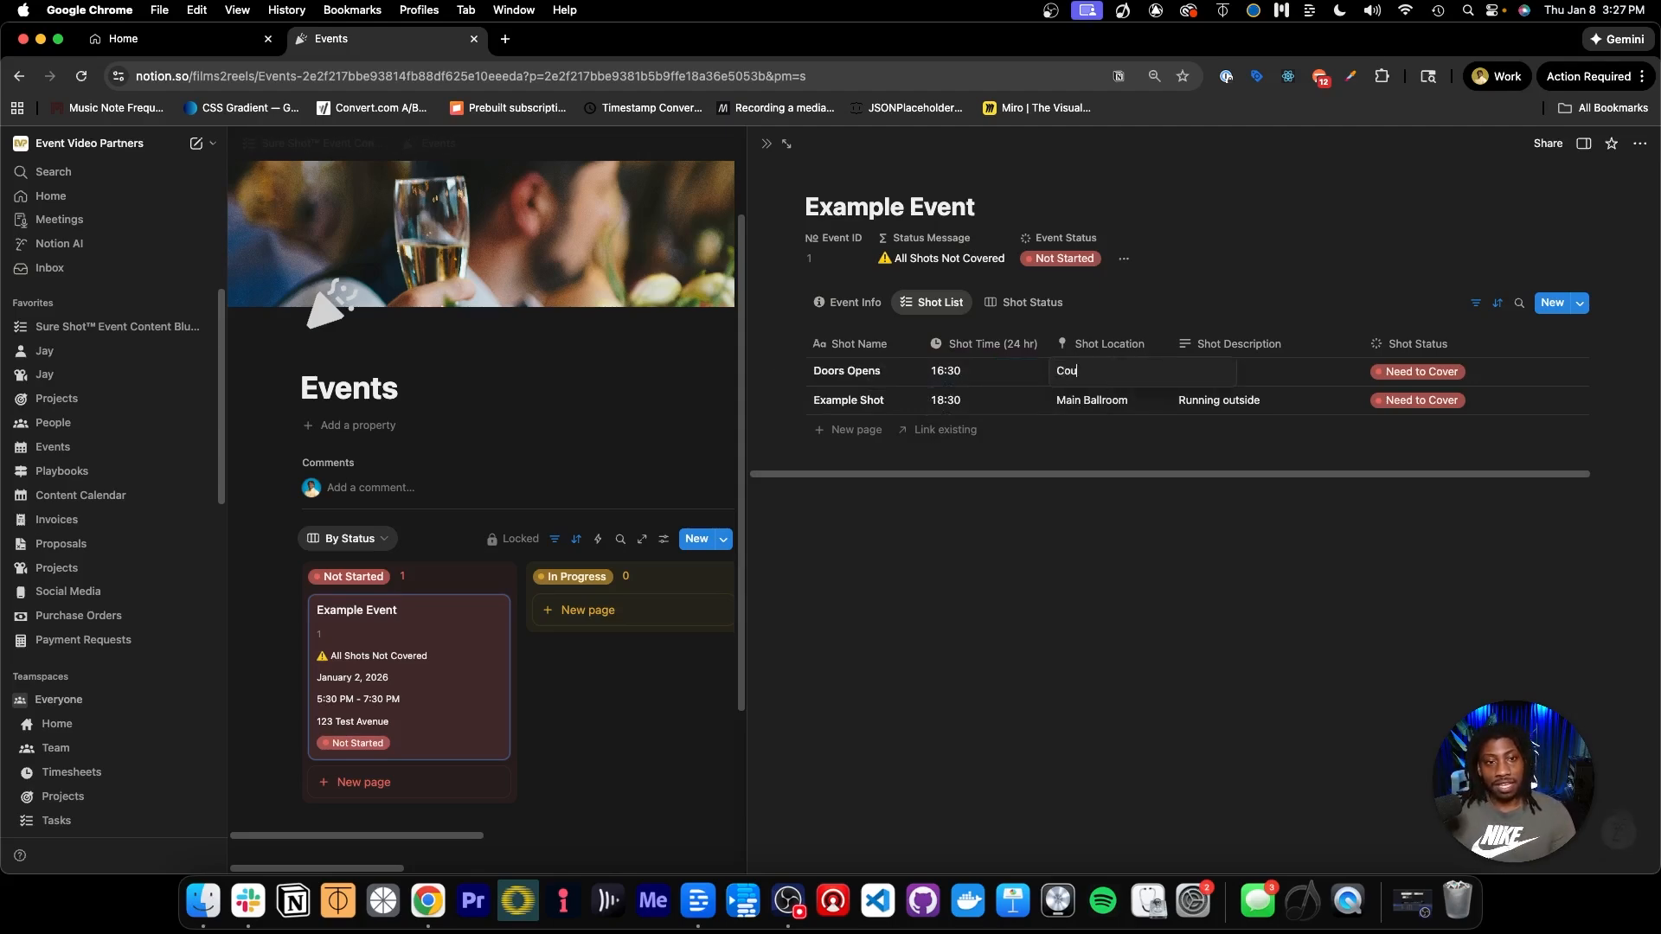
text(Counco)
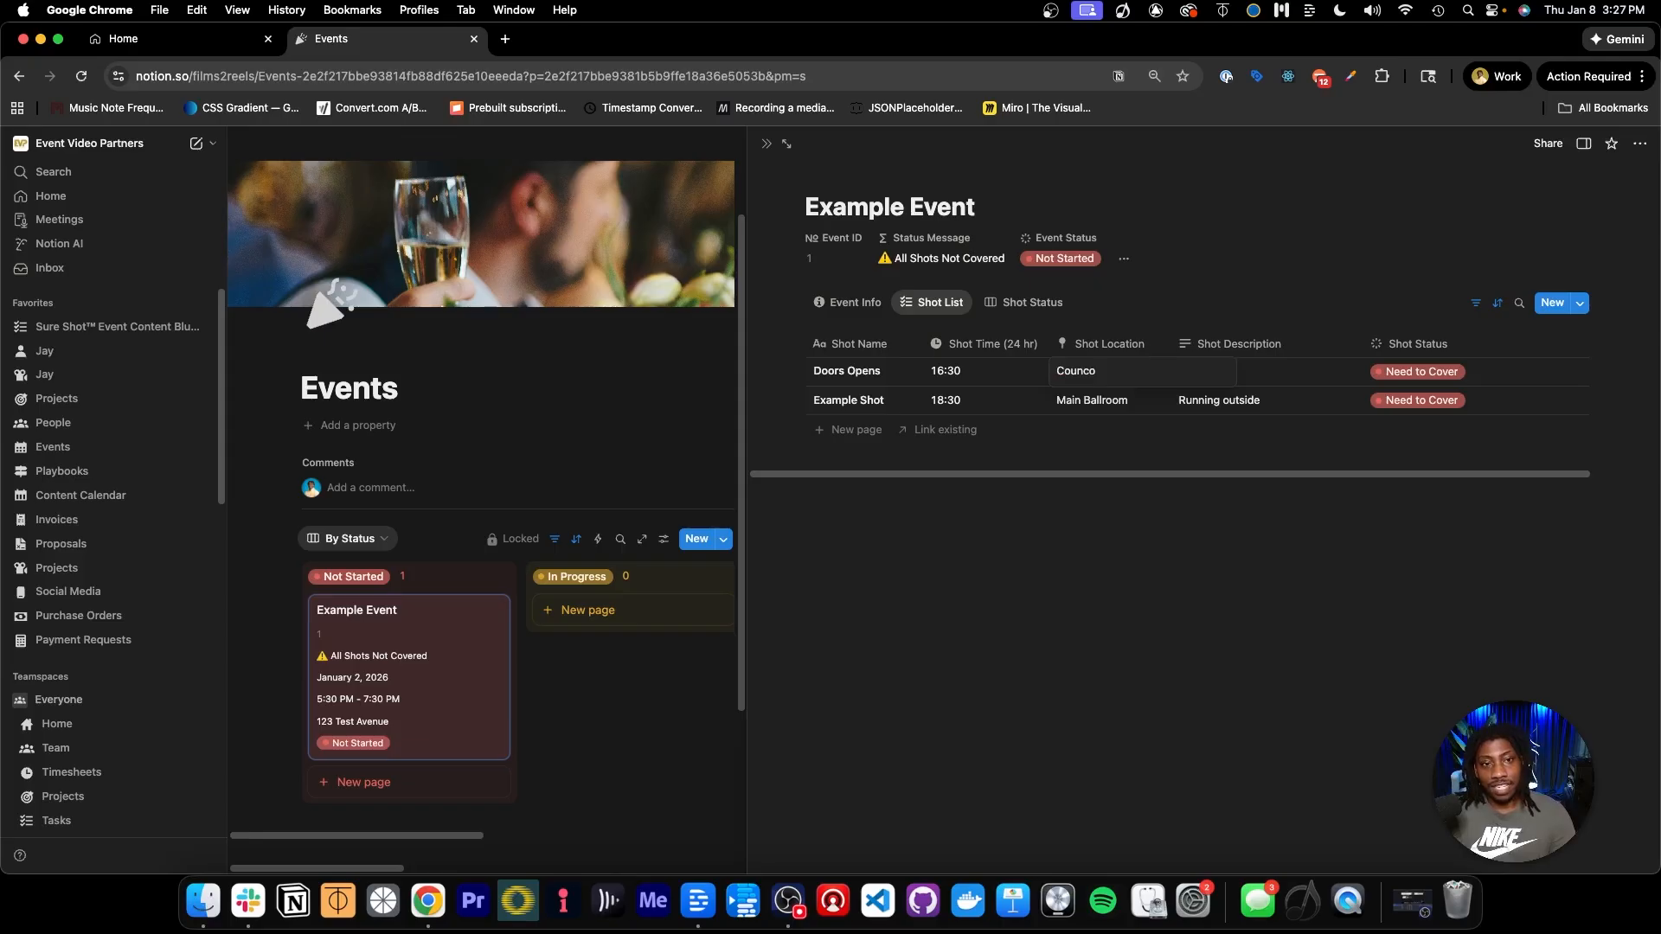
text(urse)
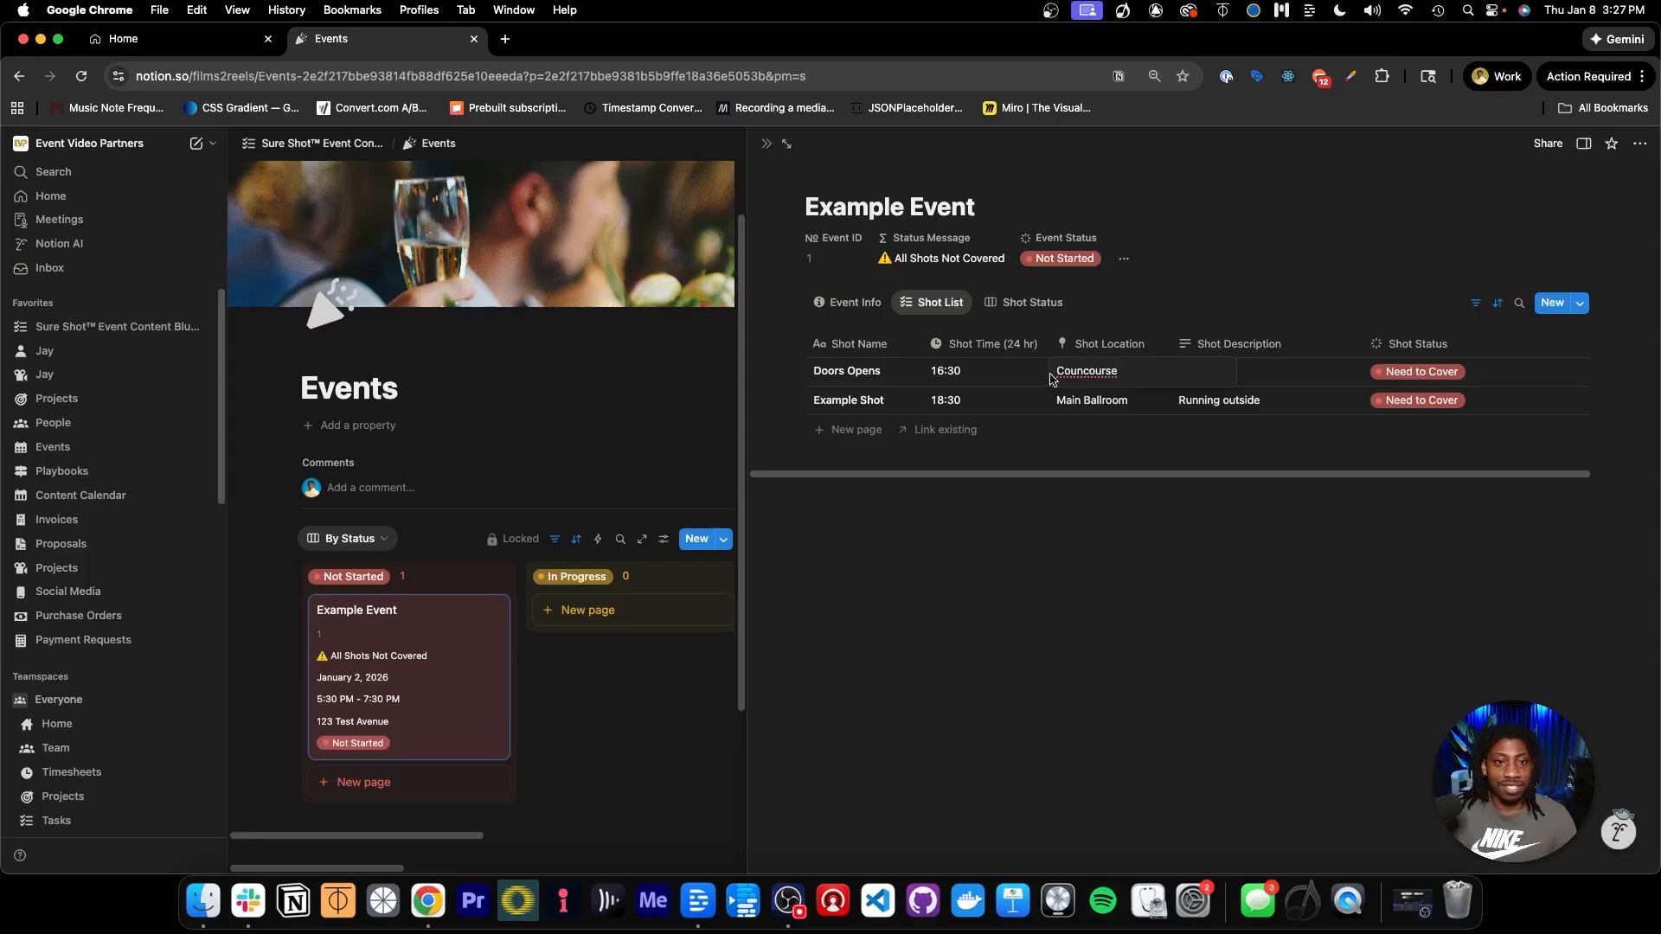
key(BackSpace)
key(BackSpace)
key(BackSpace)
key(BackSpace)
key(BackSpace)
key(BackSpace)
key(BackSpace)
key(BackSpace)
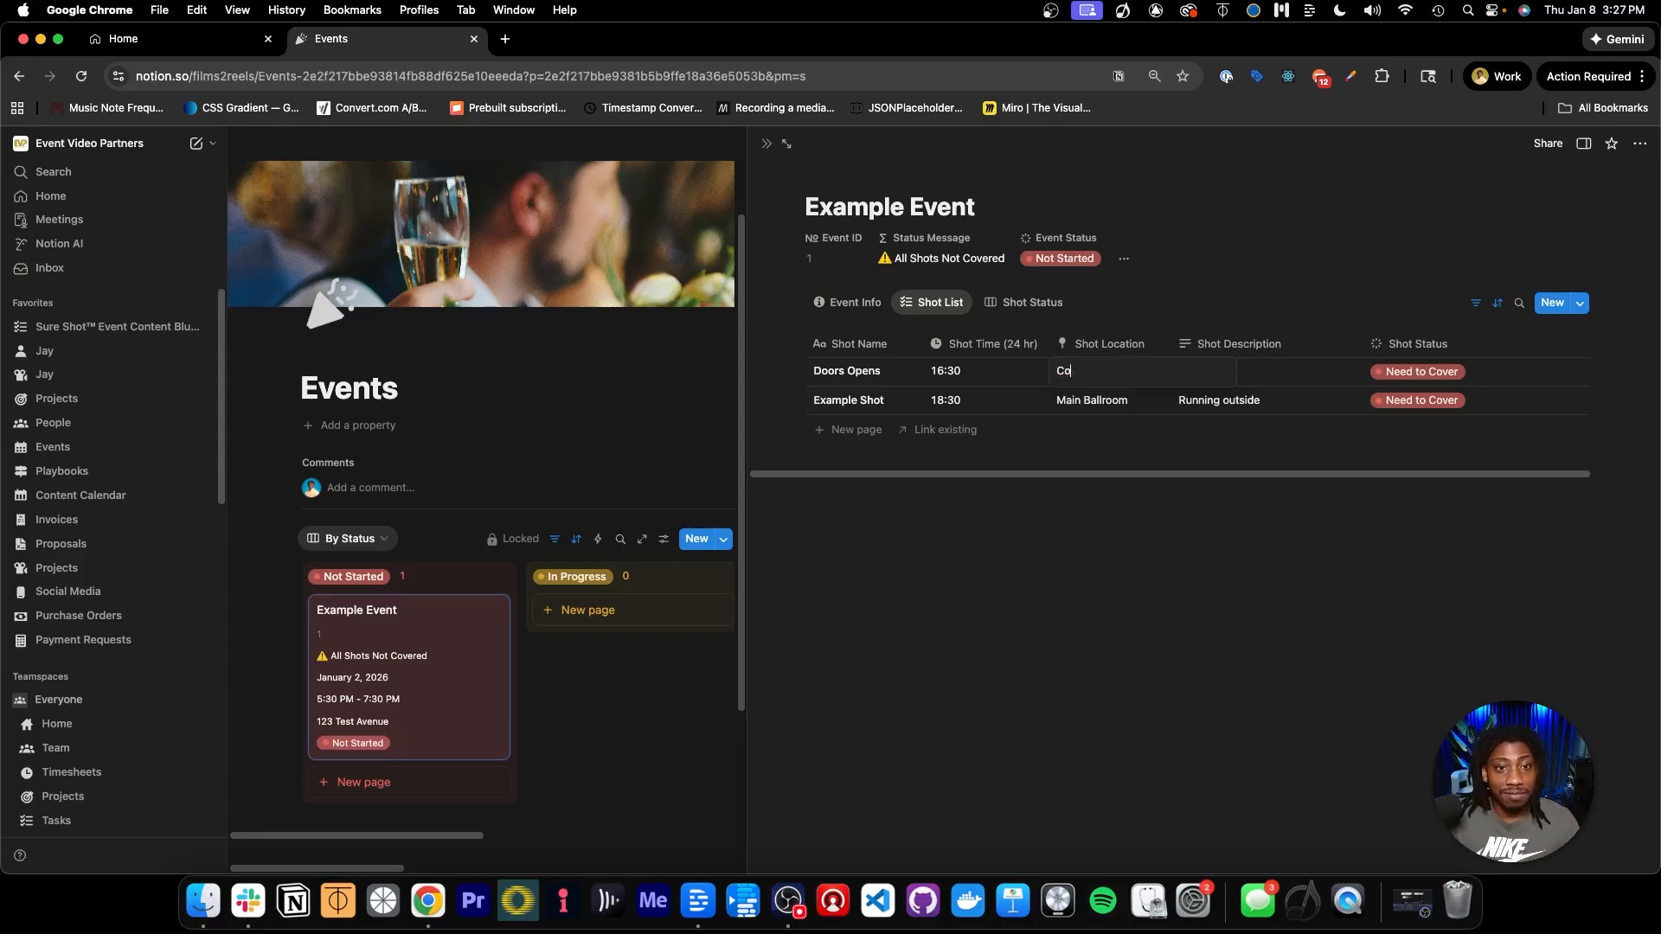
text(ncourse A)
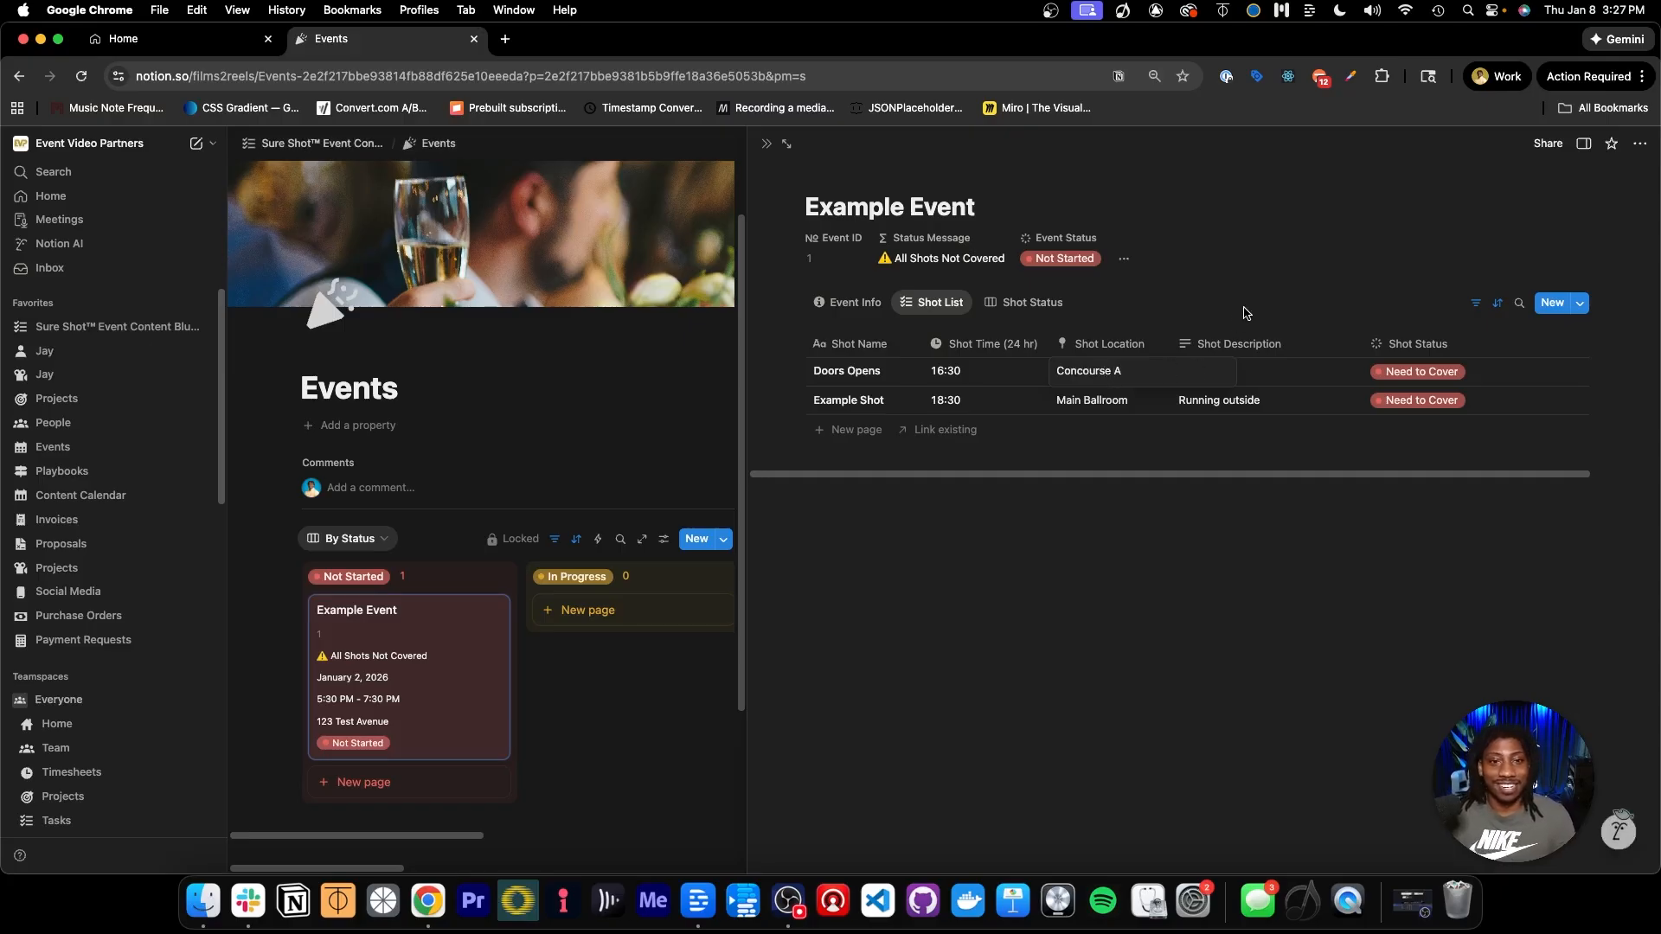
key(Return)
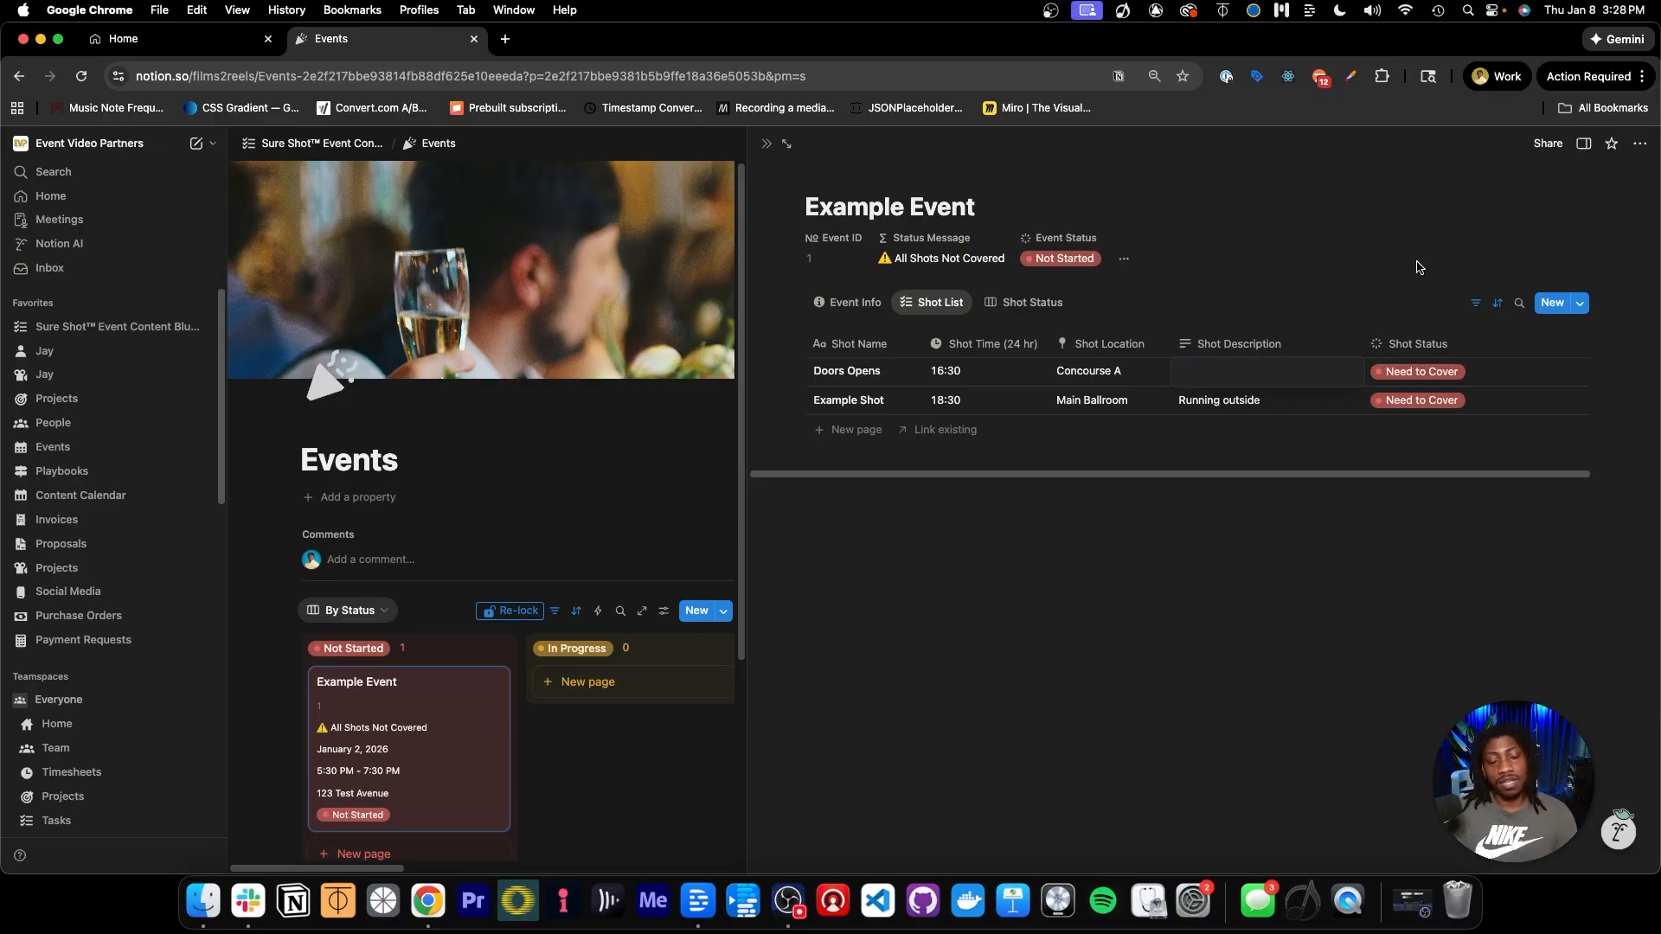
Enter the Doors Opens shot description "All of the attendees will be coming down a large escalator to the expo hall".
text(All of the)
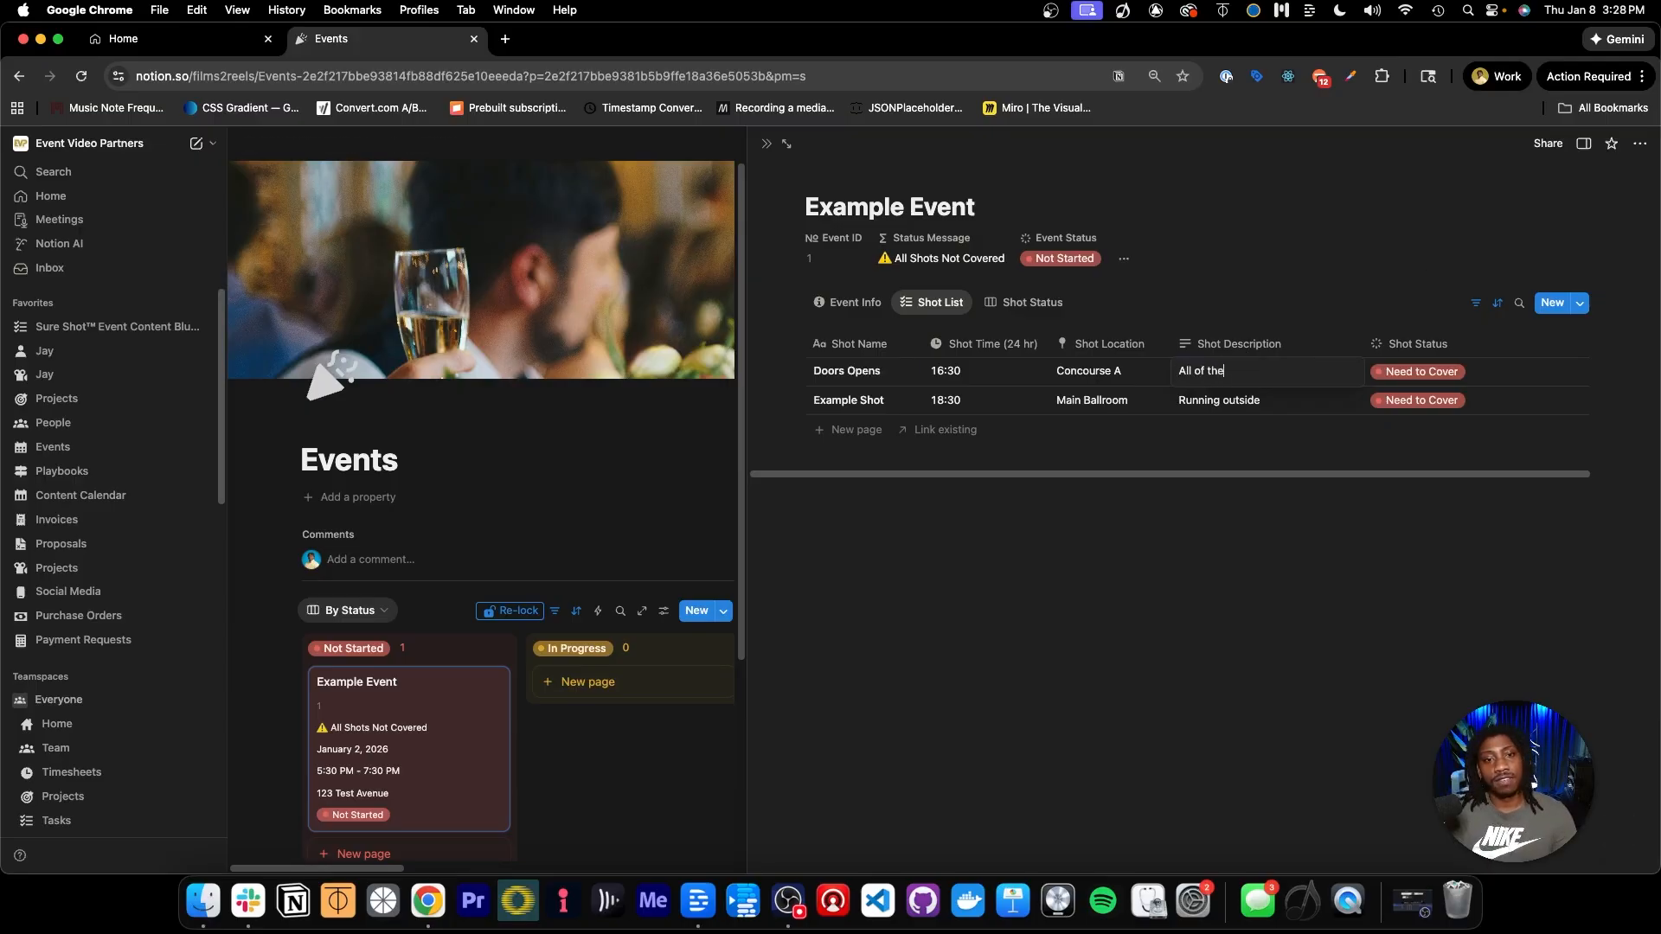
text( attendees wil)
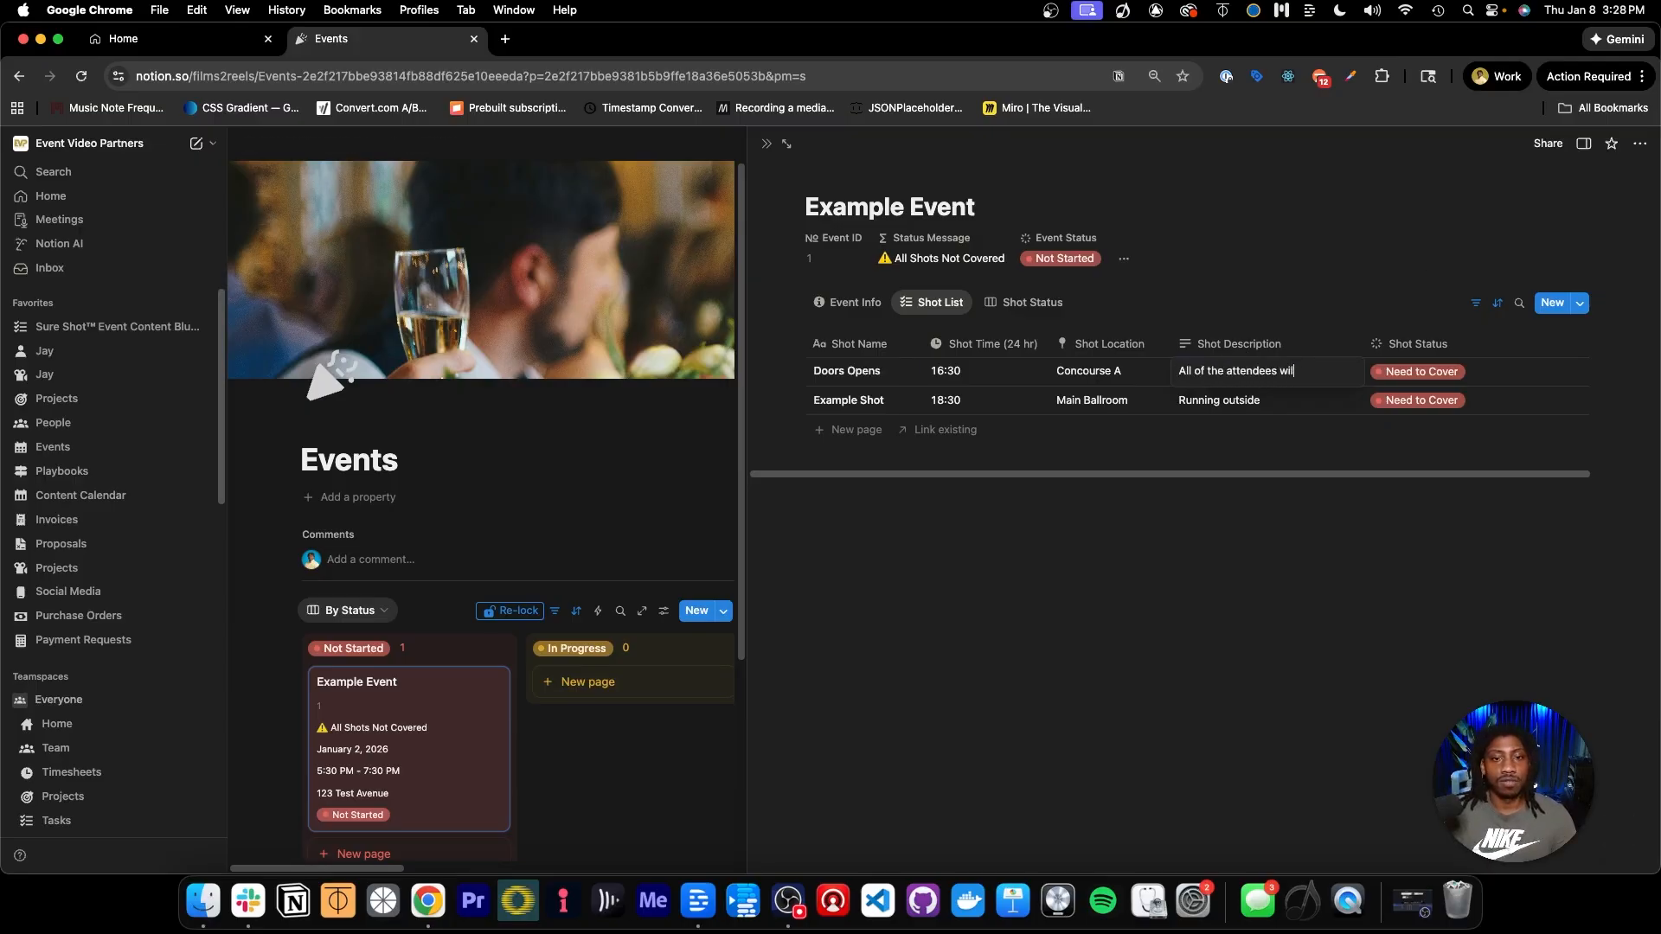
text(l be coming)
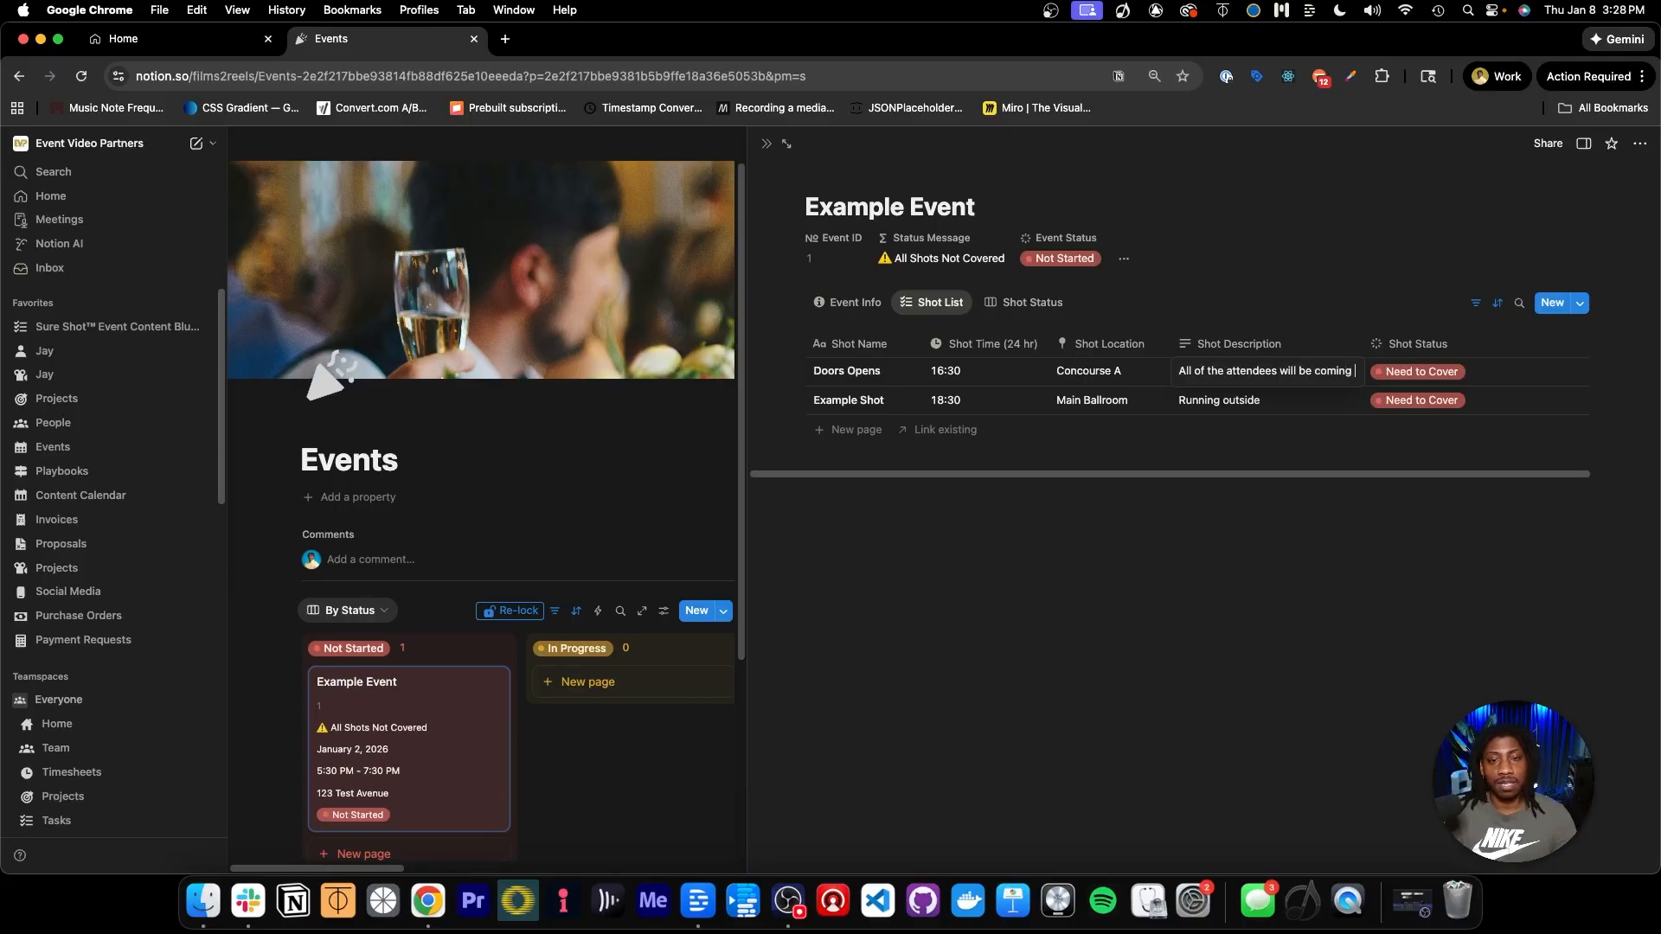
text( down )
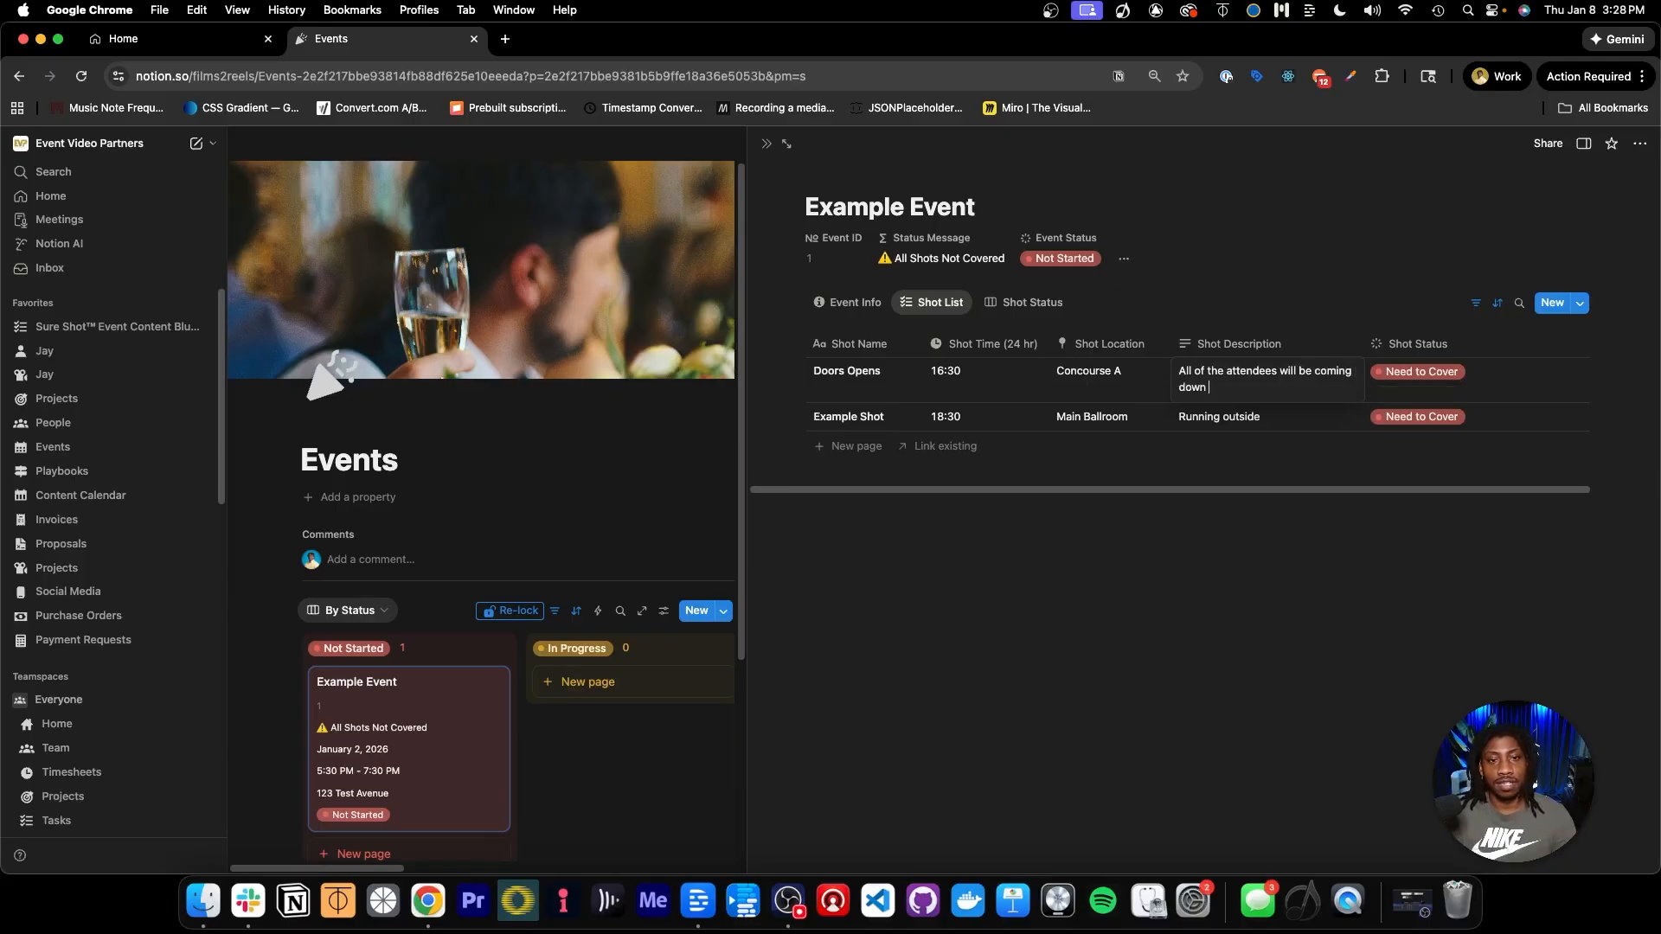
text(a large escalator to the expo hall)
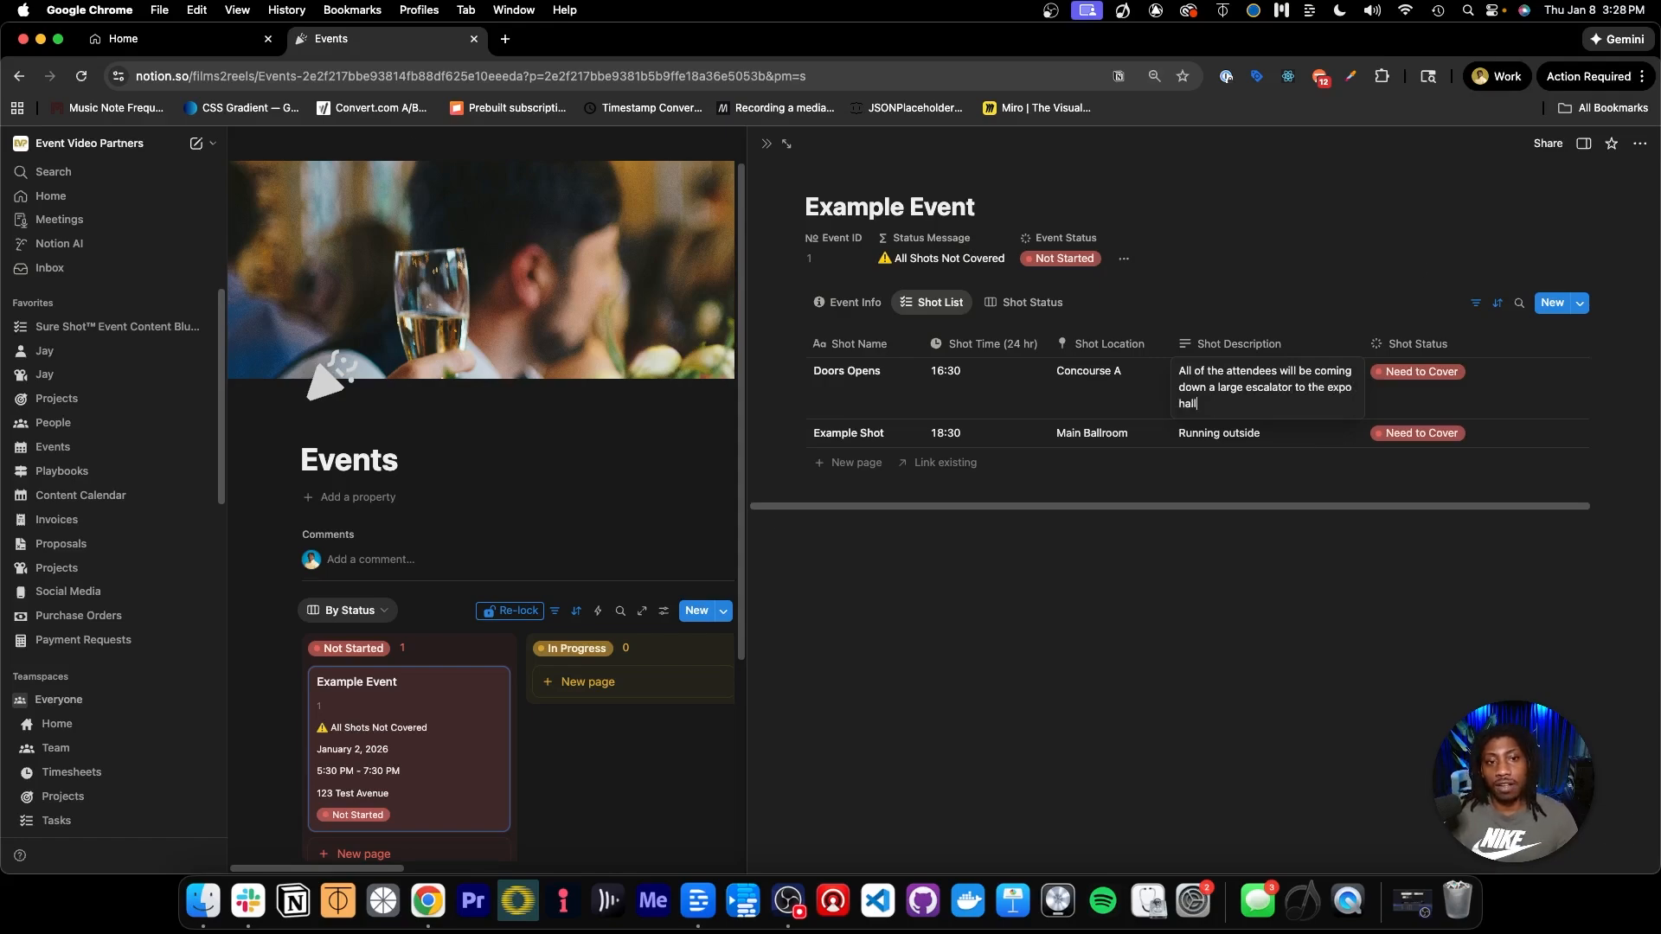
click(1310, 569)
click(1309, 569)
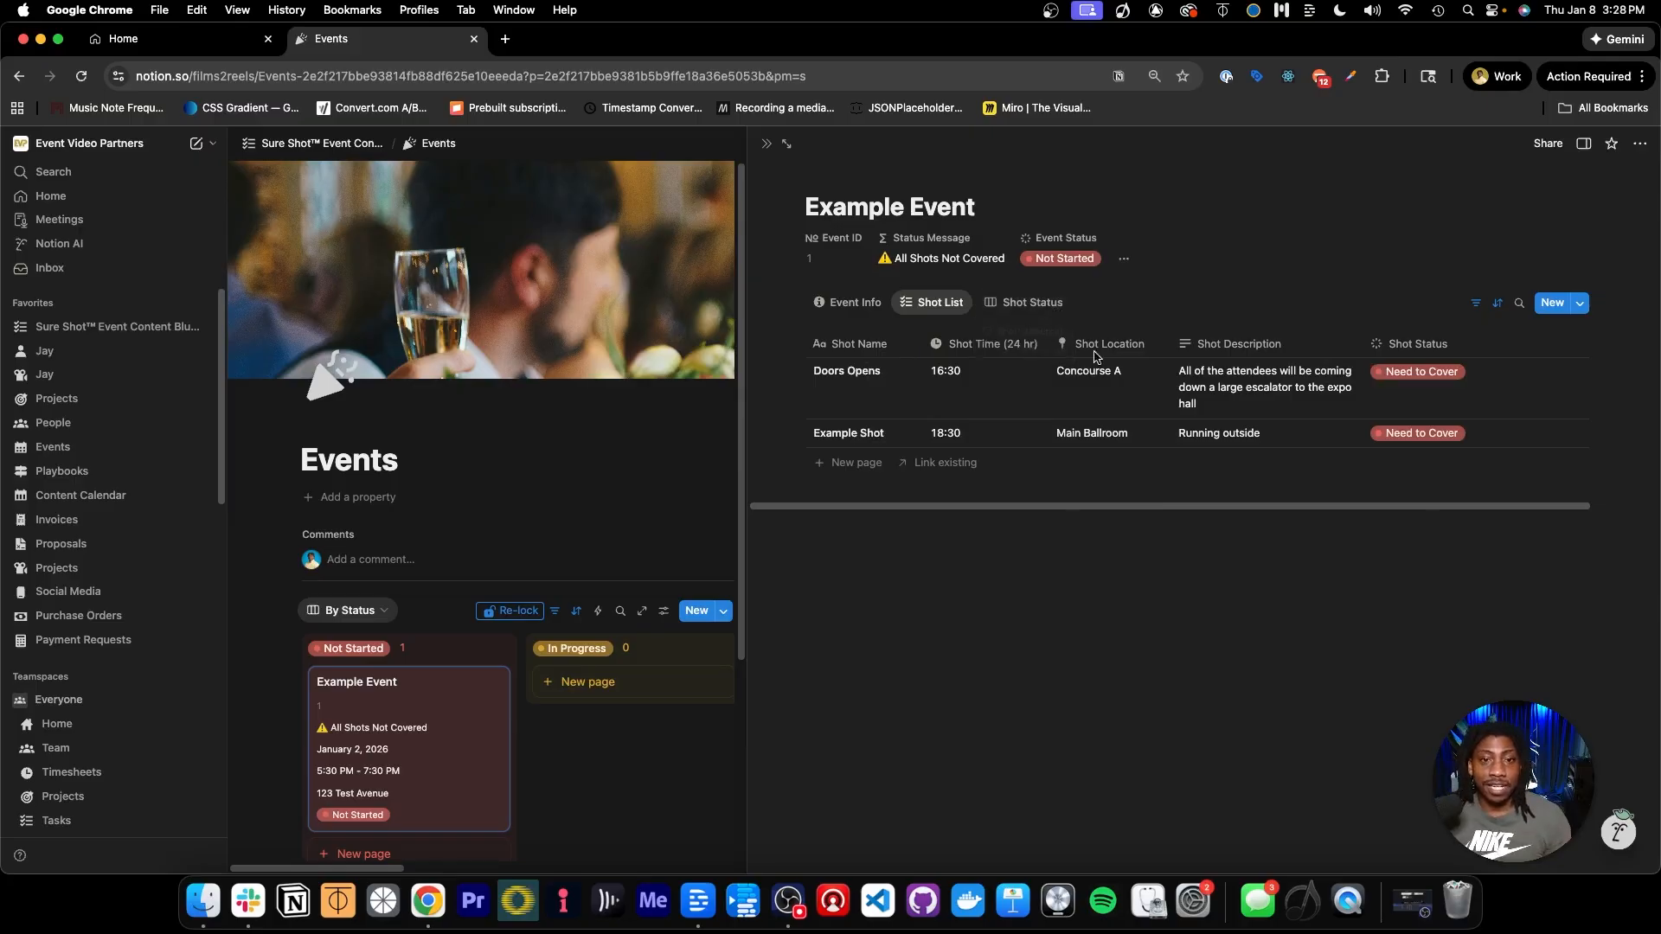
Show the event's Shot Status board and move the Doors Opens shot to Covered.
click(1032, 304)
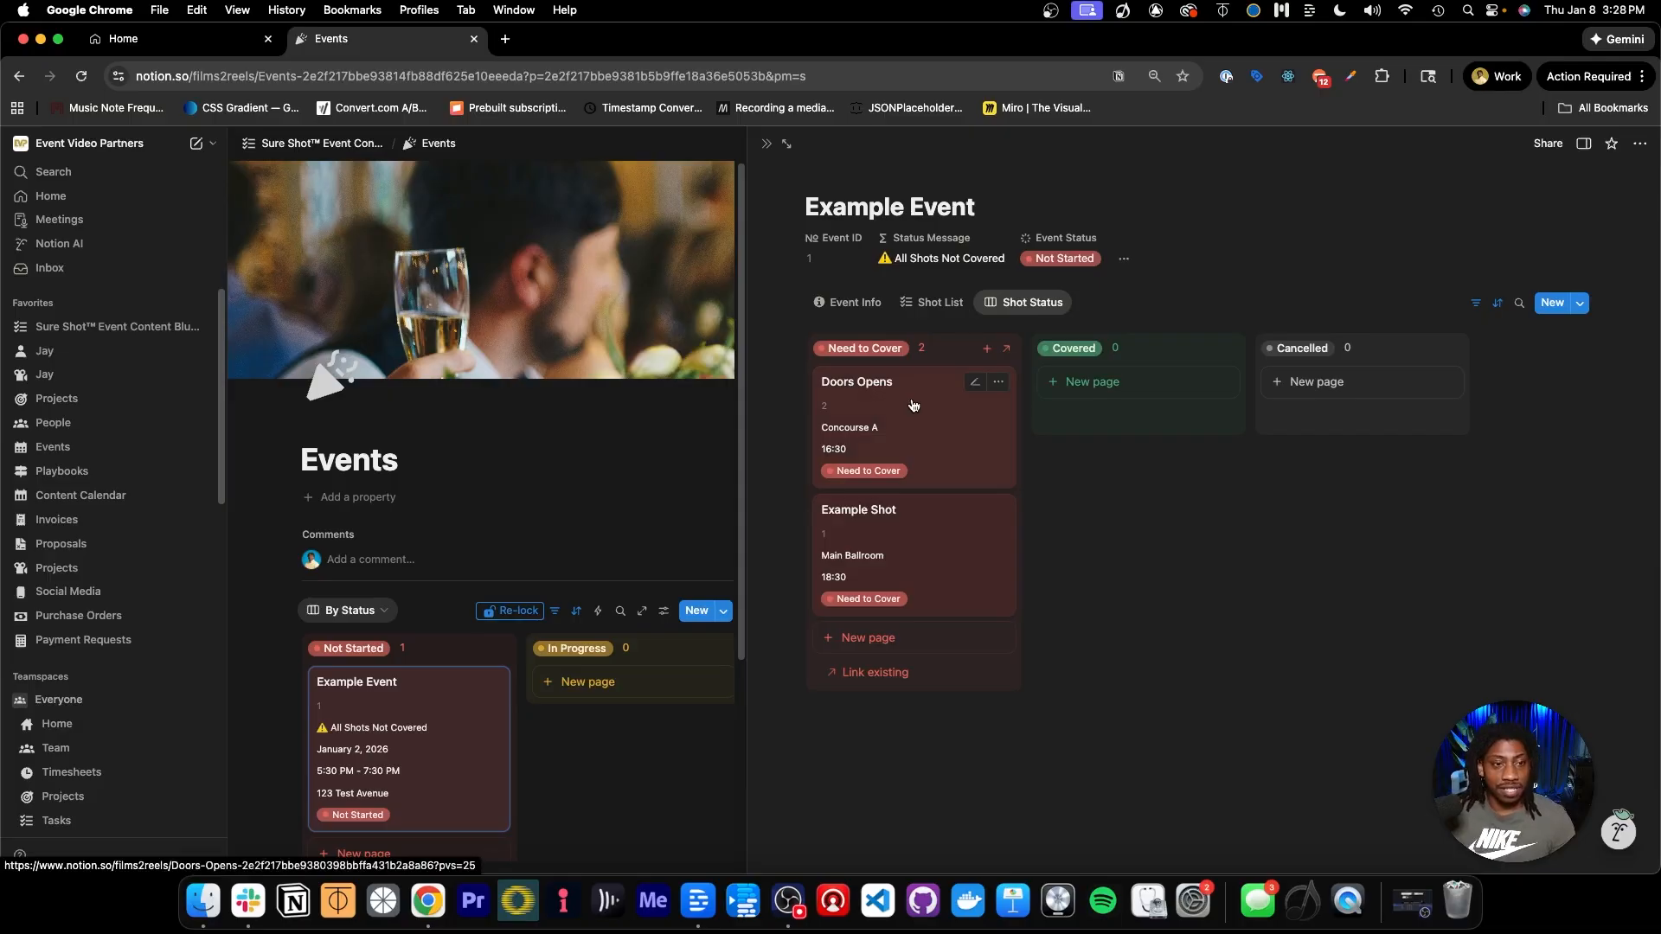
drag(914, 406, 1110, 387)
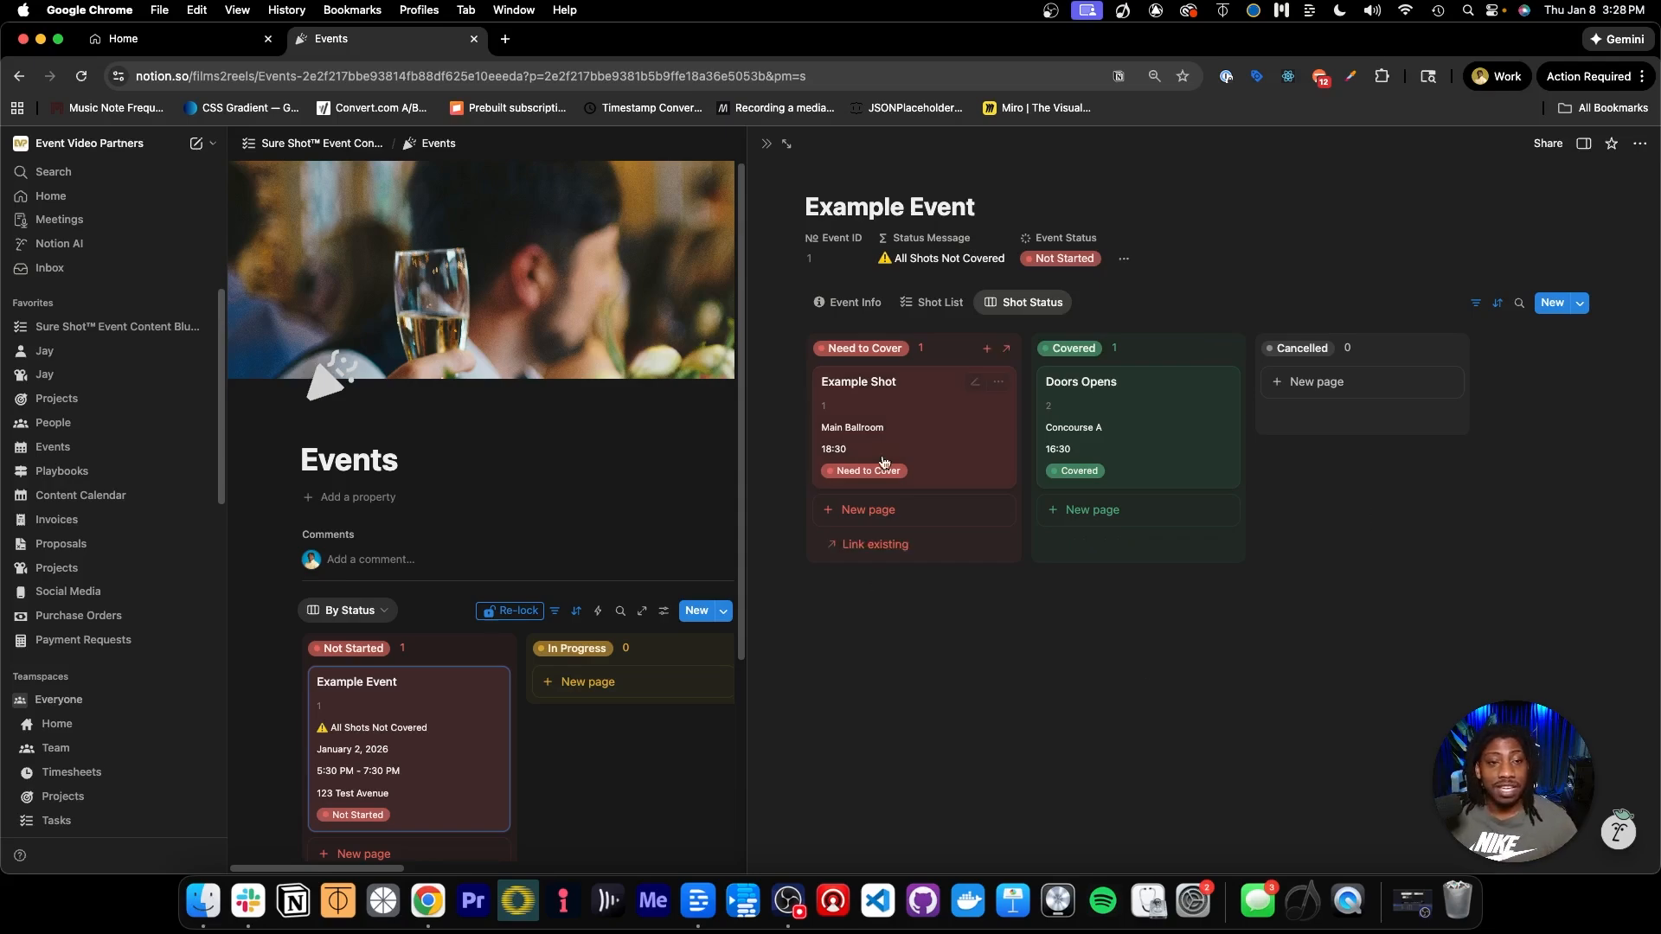
Move the Example Shot card to Cancelled, back to Need to Cover, and finally to Covered.
drag(896, 395, 1343, 417)
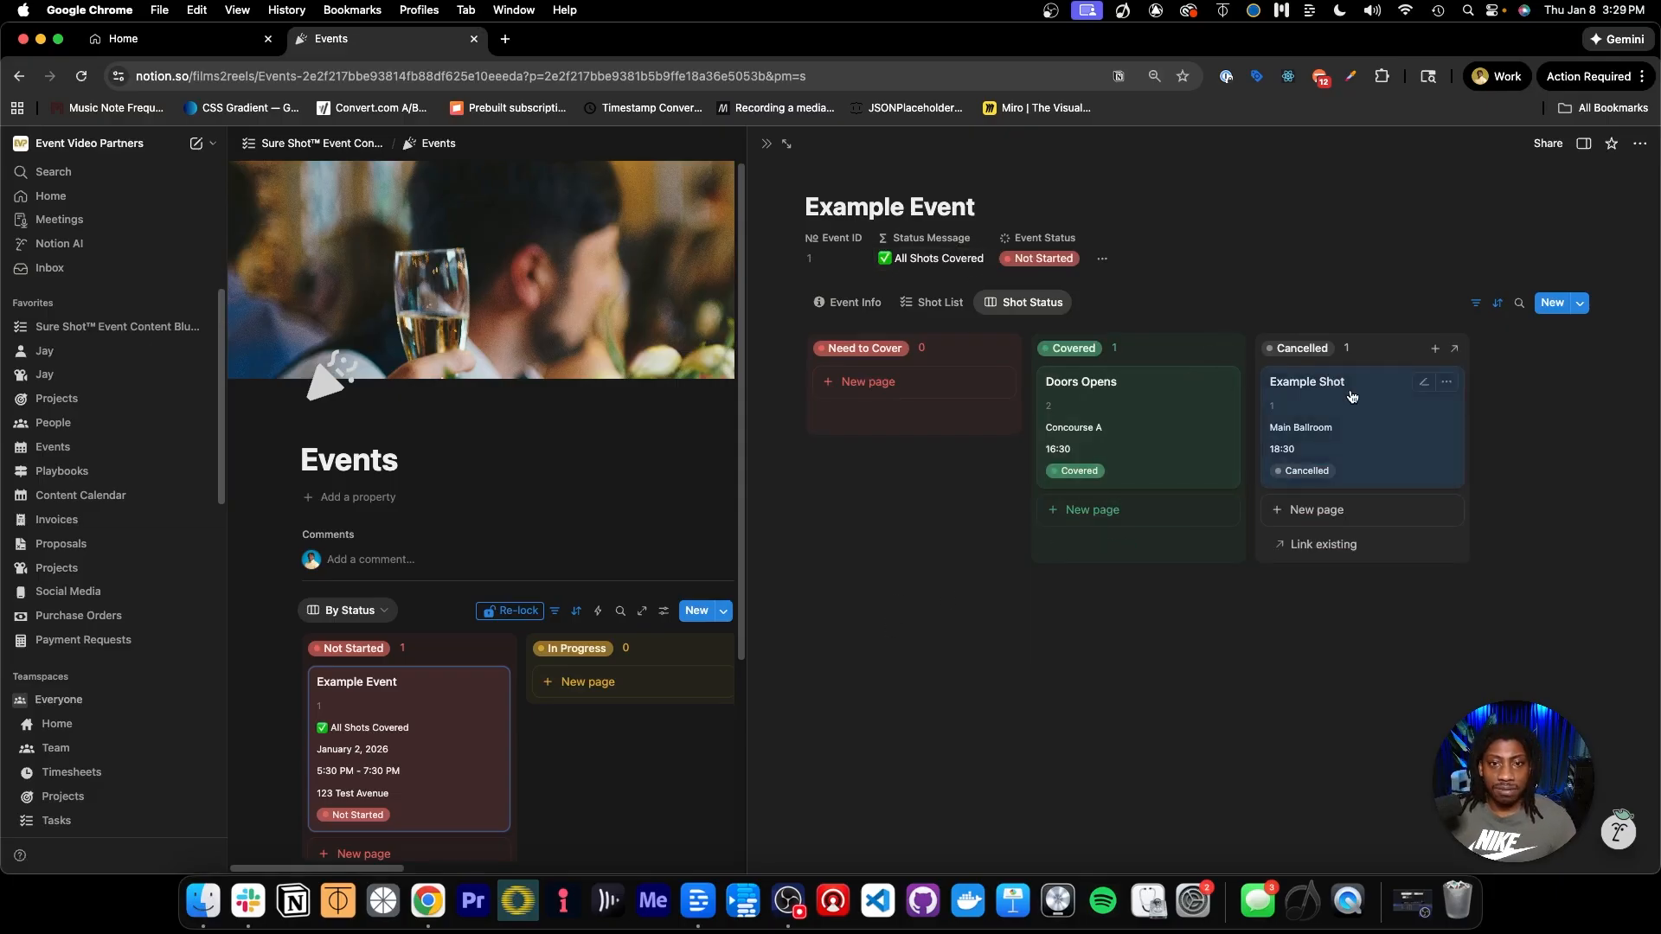
drag(1362, 390, 935, 385)
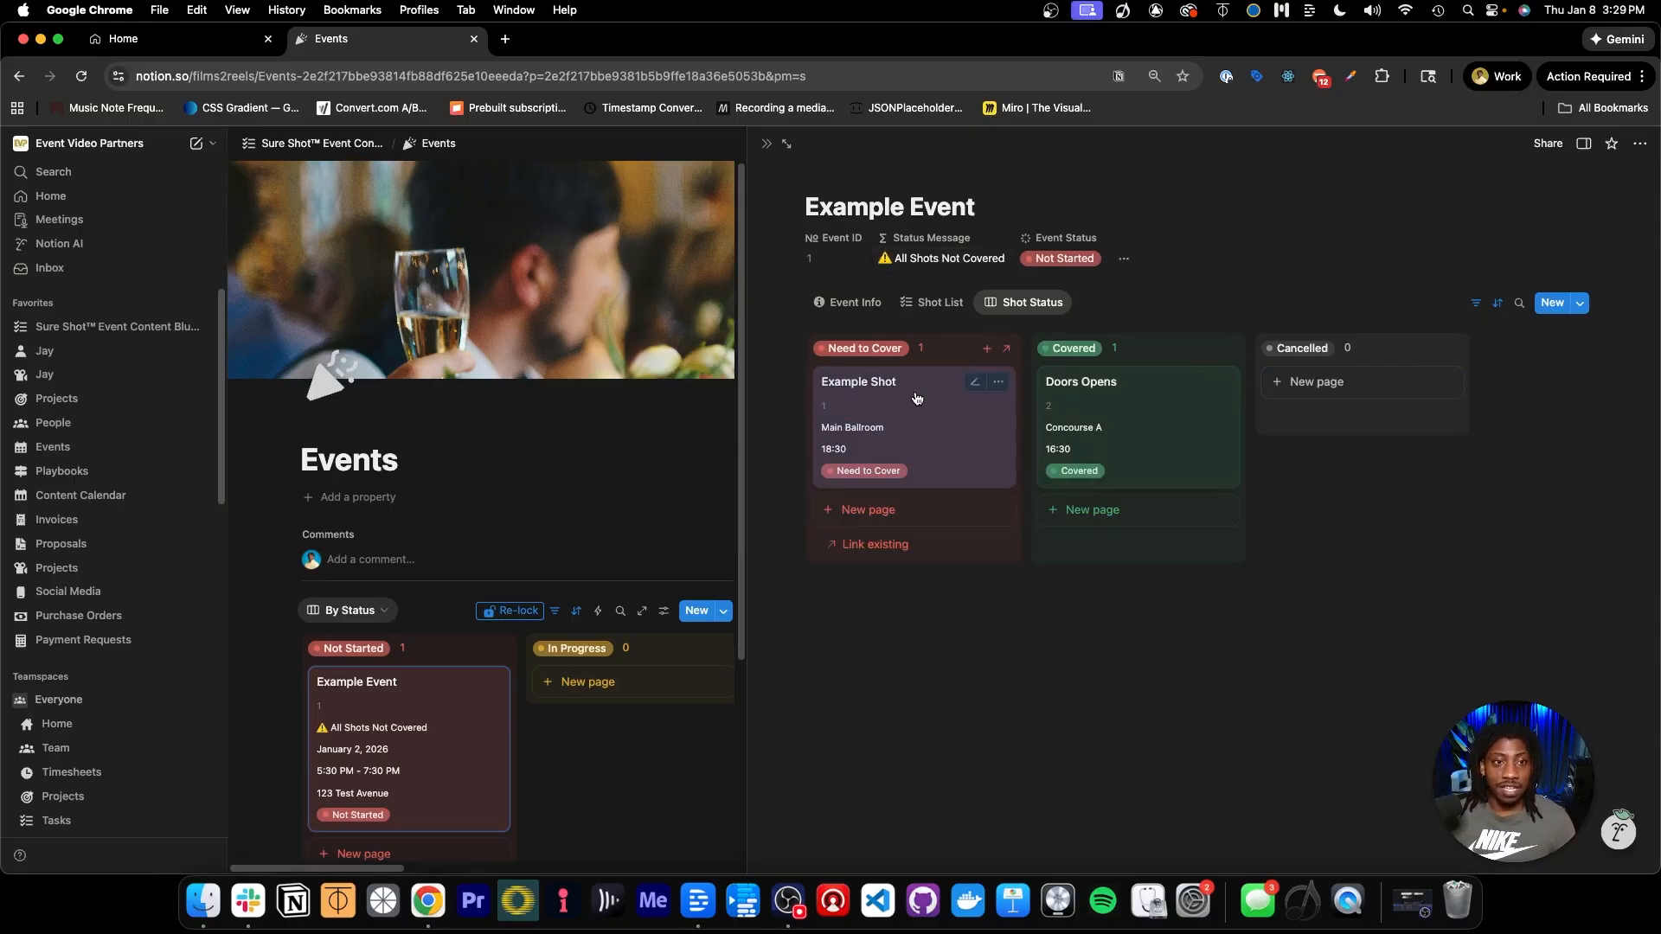
drag(917, 396, 1117, 381)
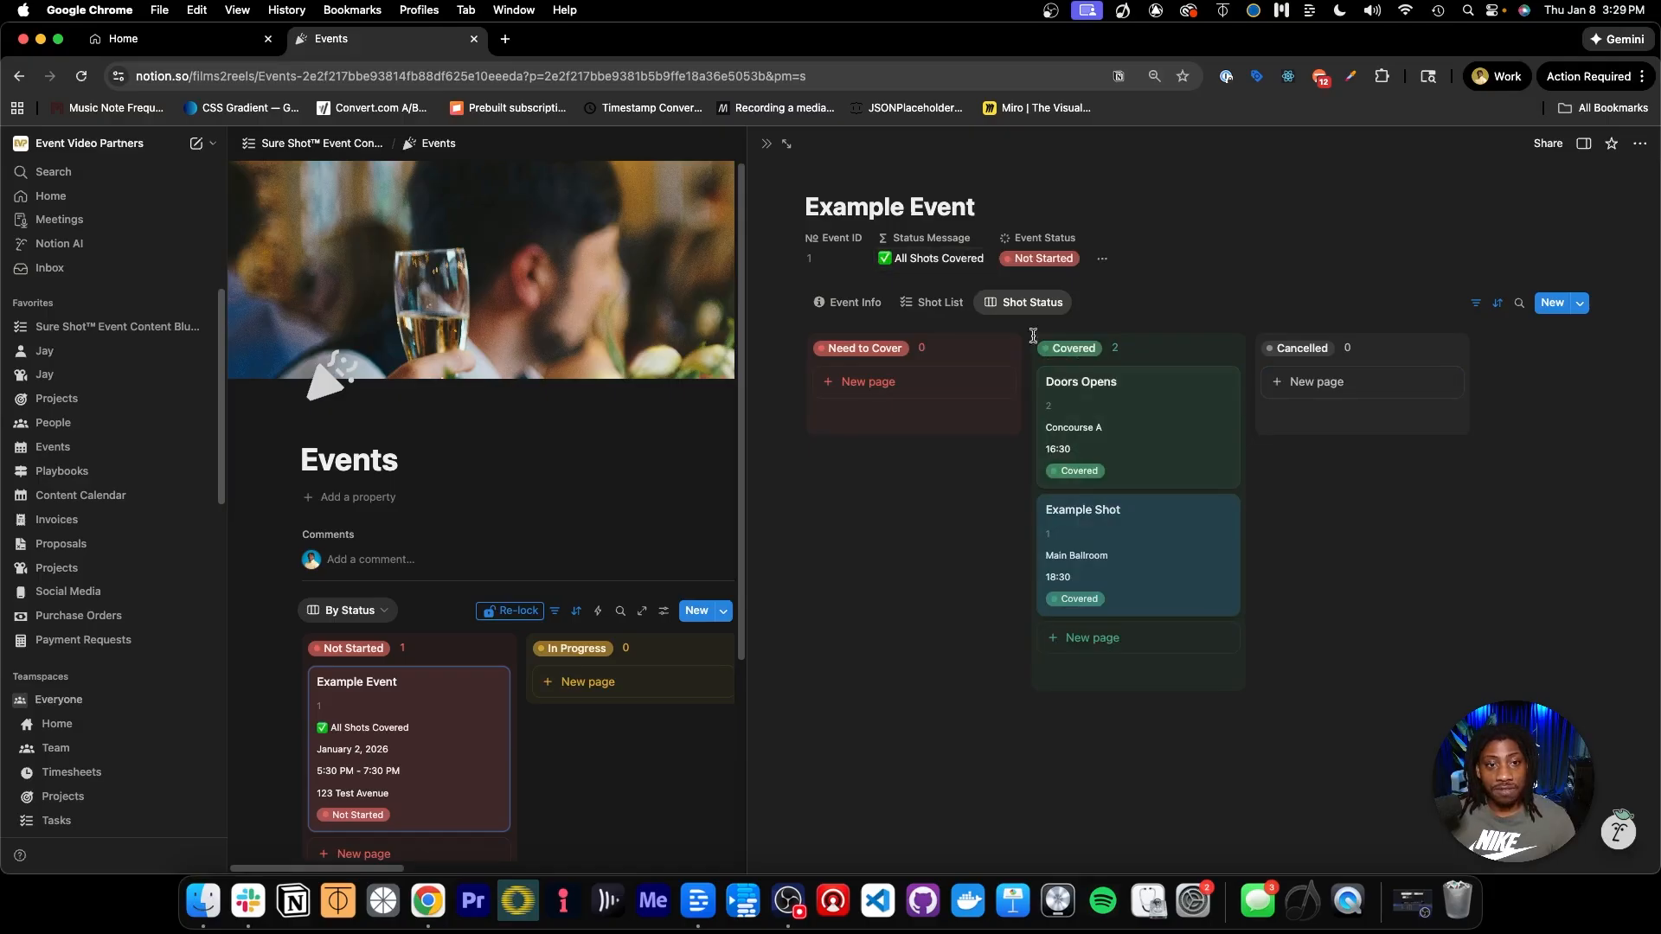
Move the Example Shot card to Cancelled, and re-lock the Events database after closing the event.
drag(1149, 511, 1275, 407)
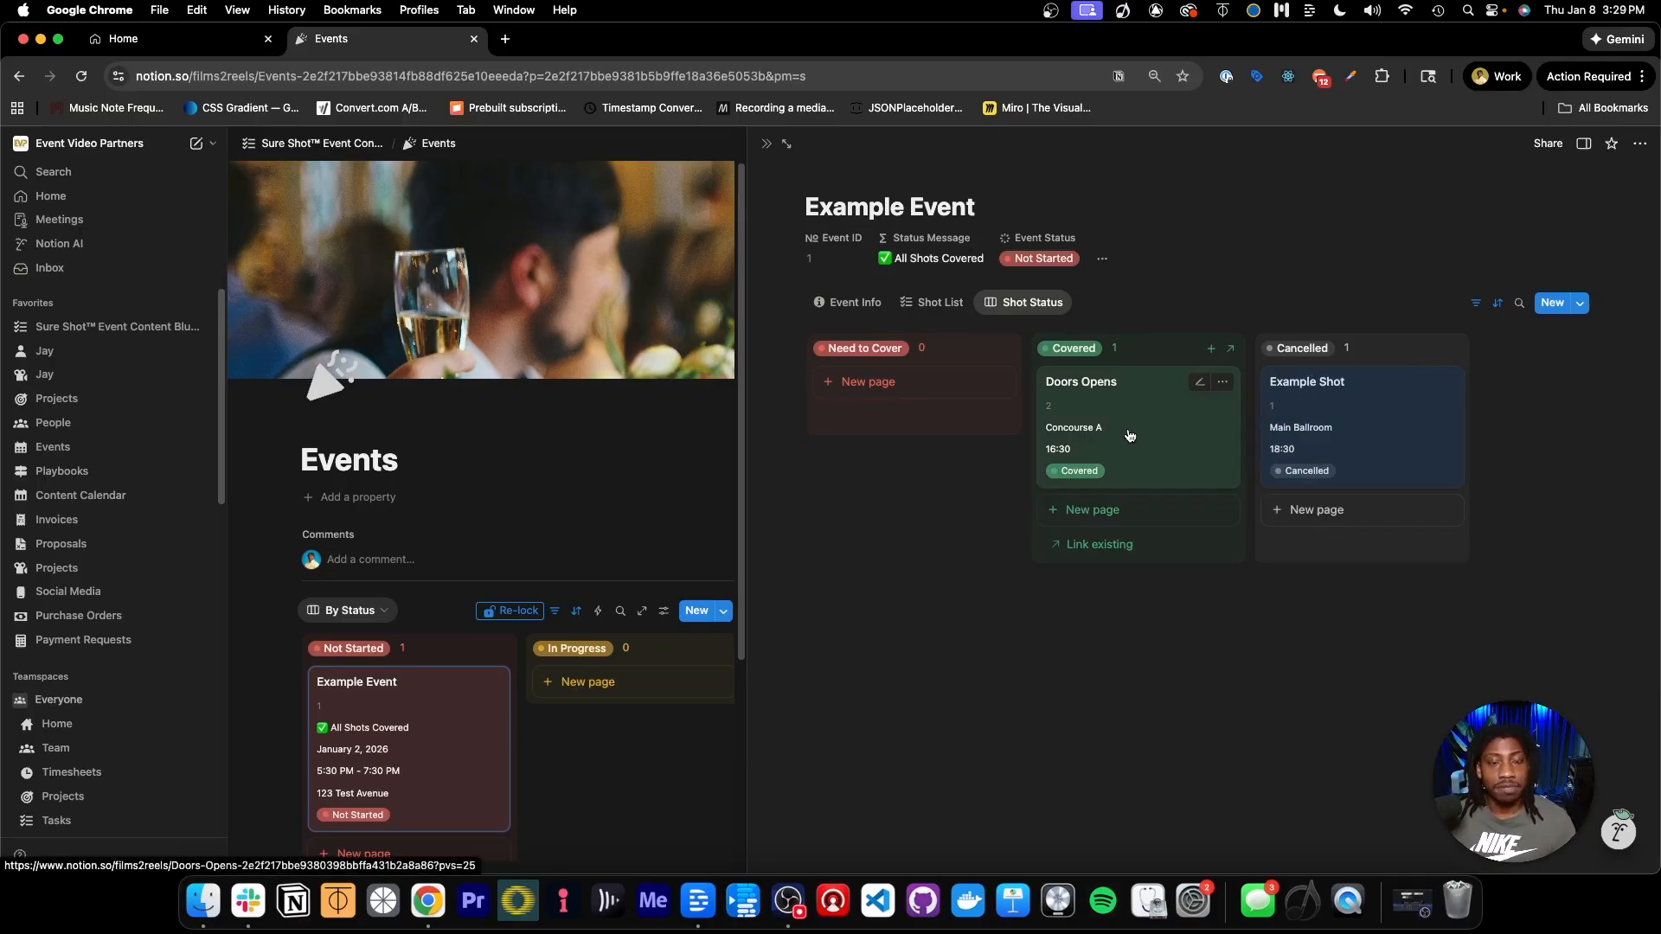
click(519, 611)
click(767, 144)
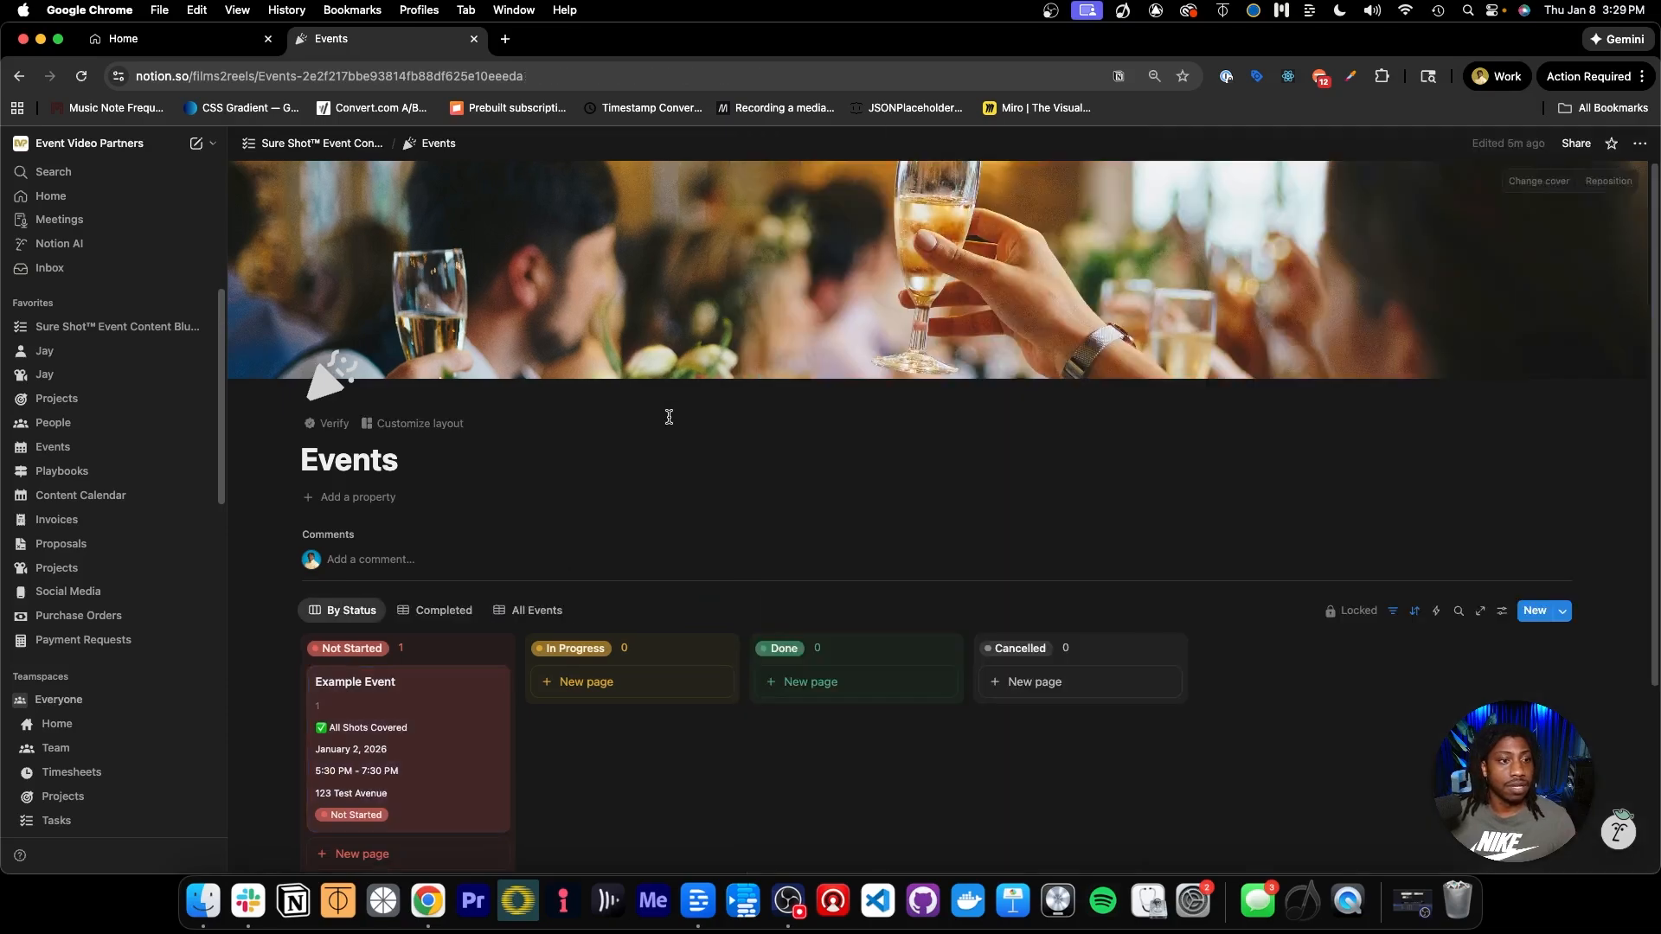
scroll(601, 515, down, 3)
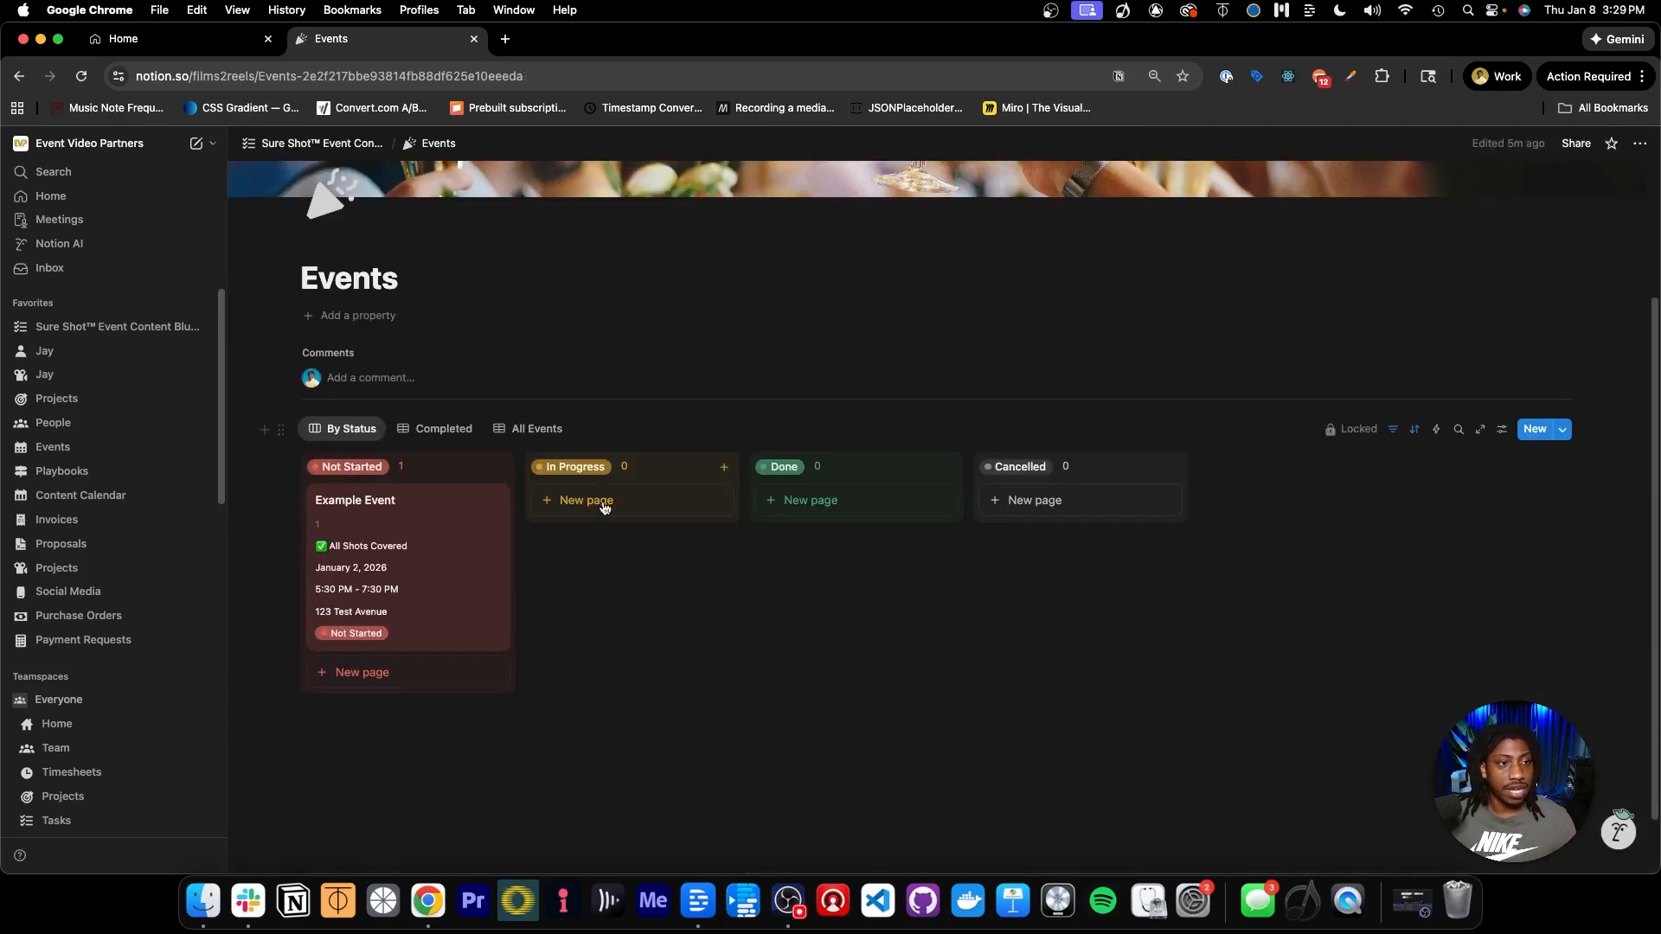
Open the blueprint's Shots database and show the filter options for its All Shots view.
click(347, 152)
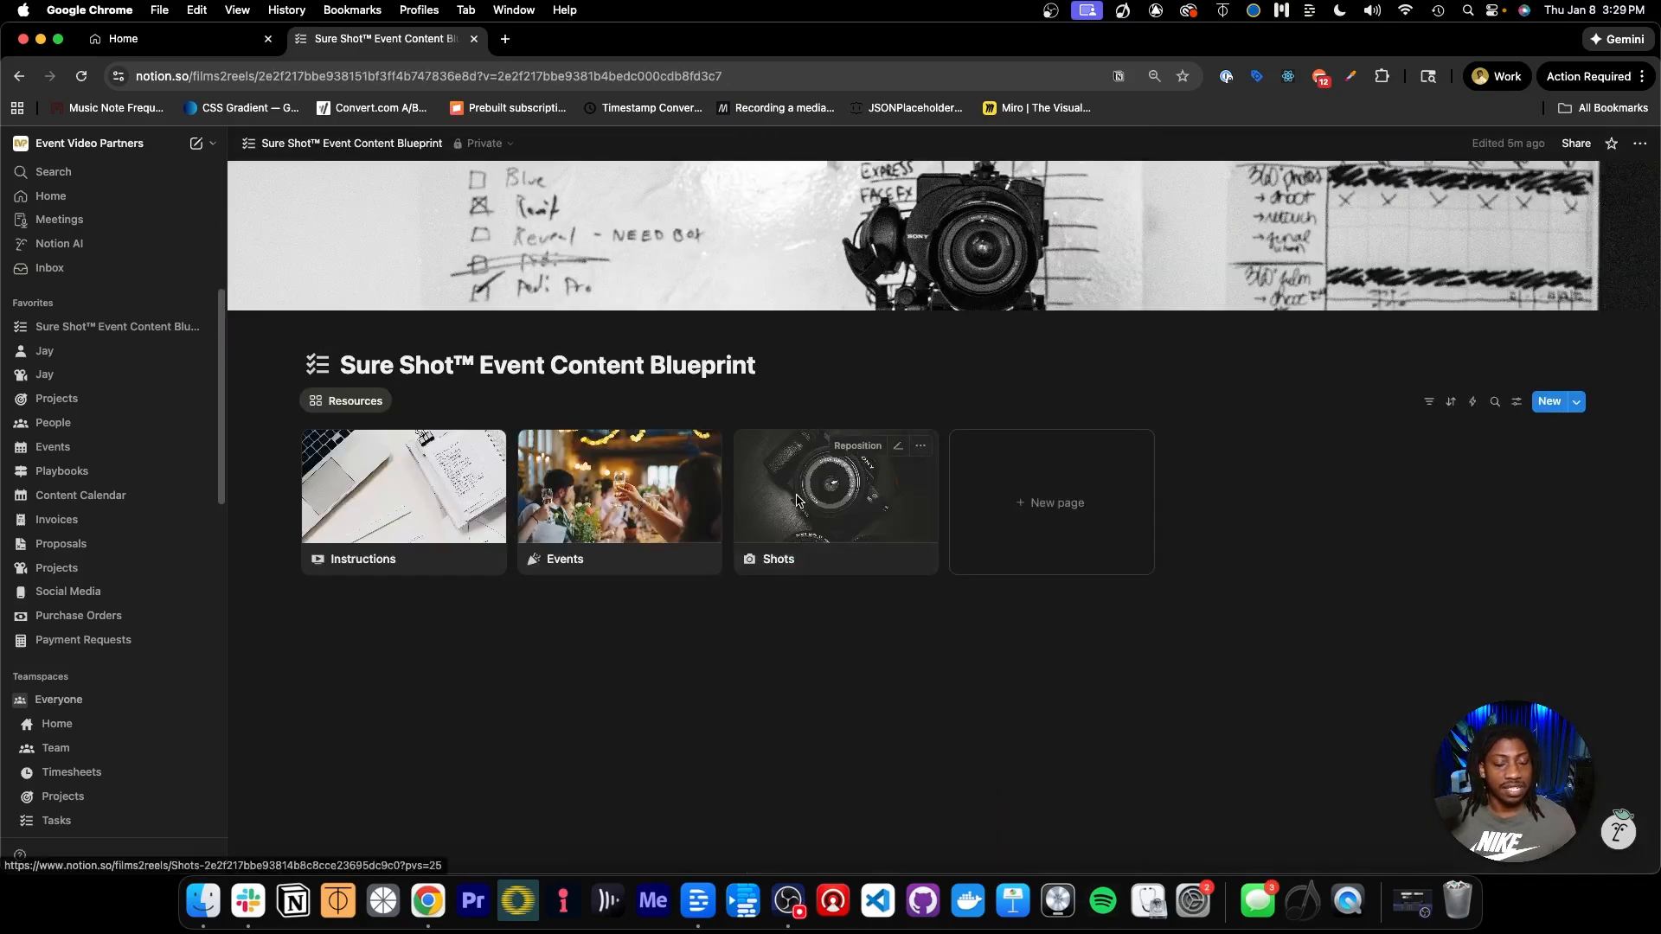
click(812, 562)
scroll(1122, 472, down, 1)
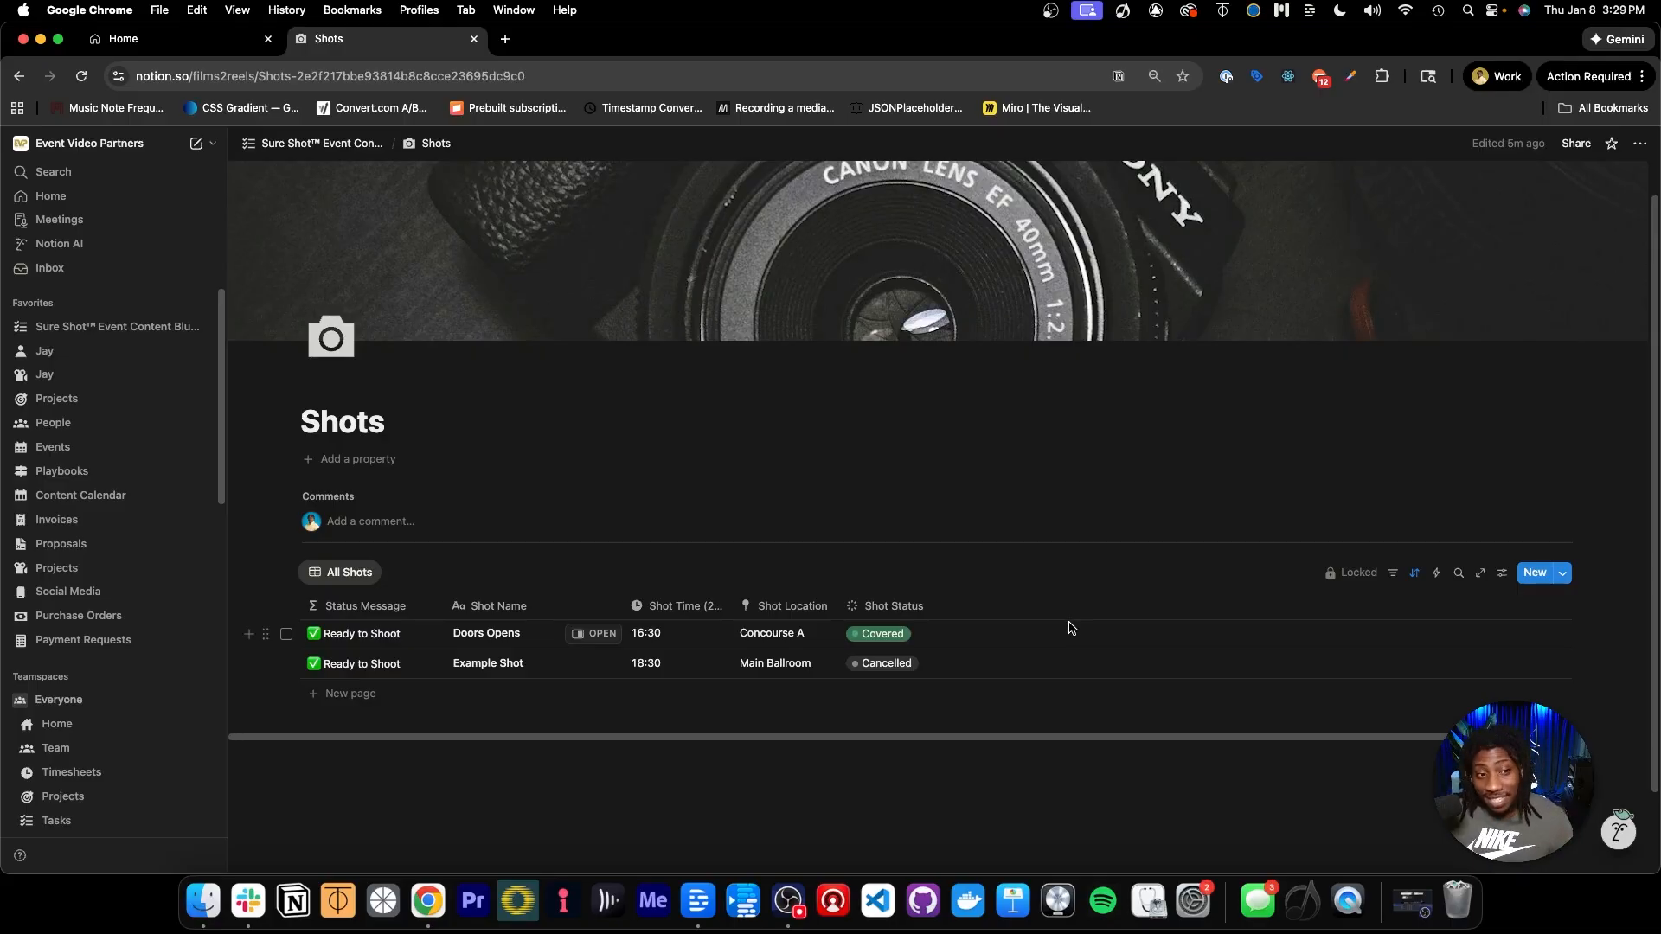
click(1393, 576)
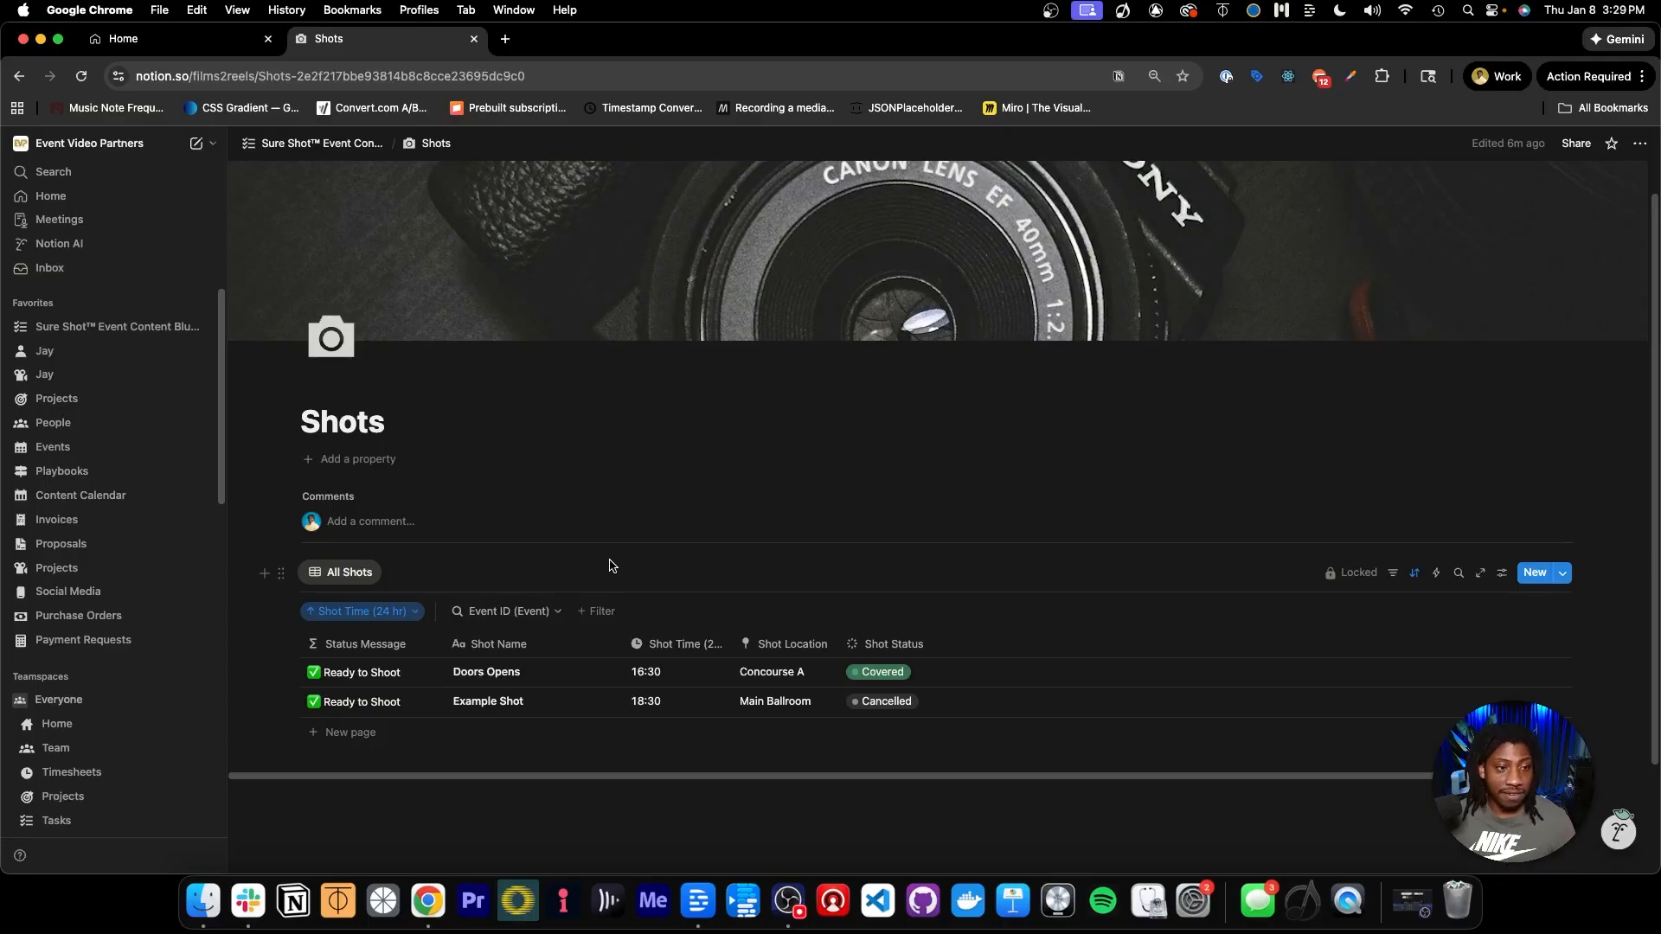
Go back to the Events database and check the Event ID of Example Event in its details.
click(325, 143)
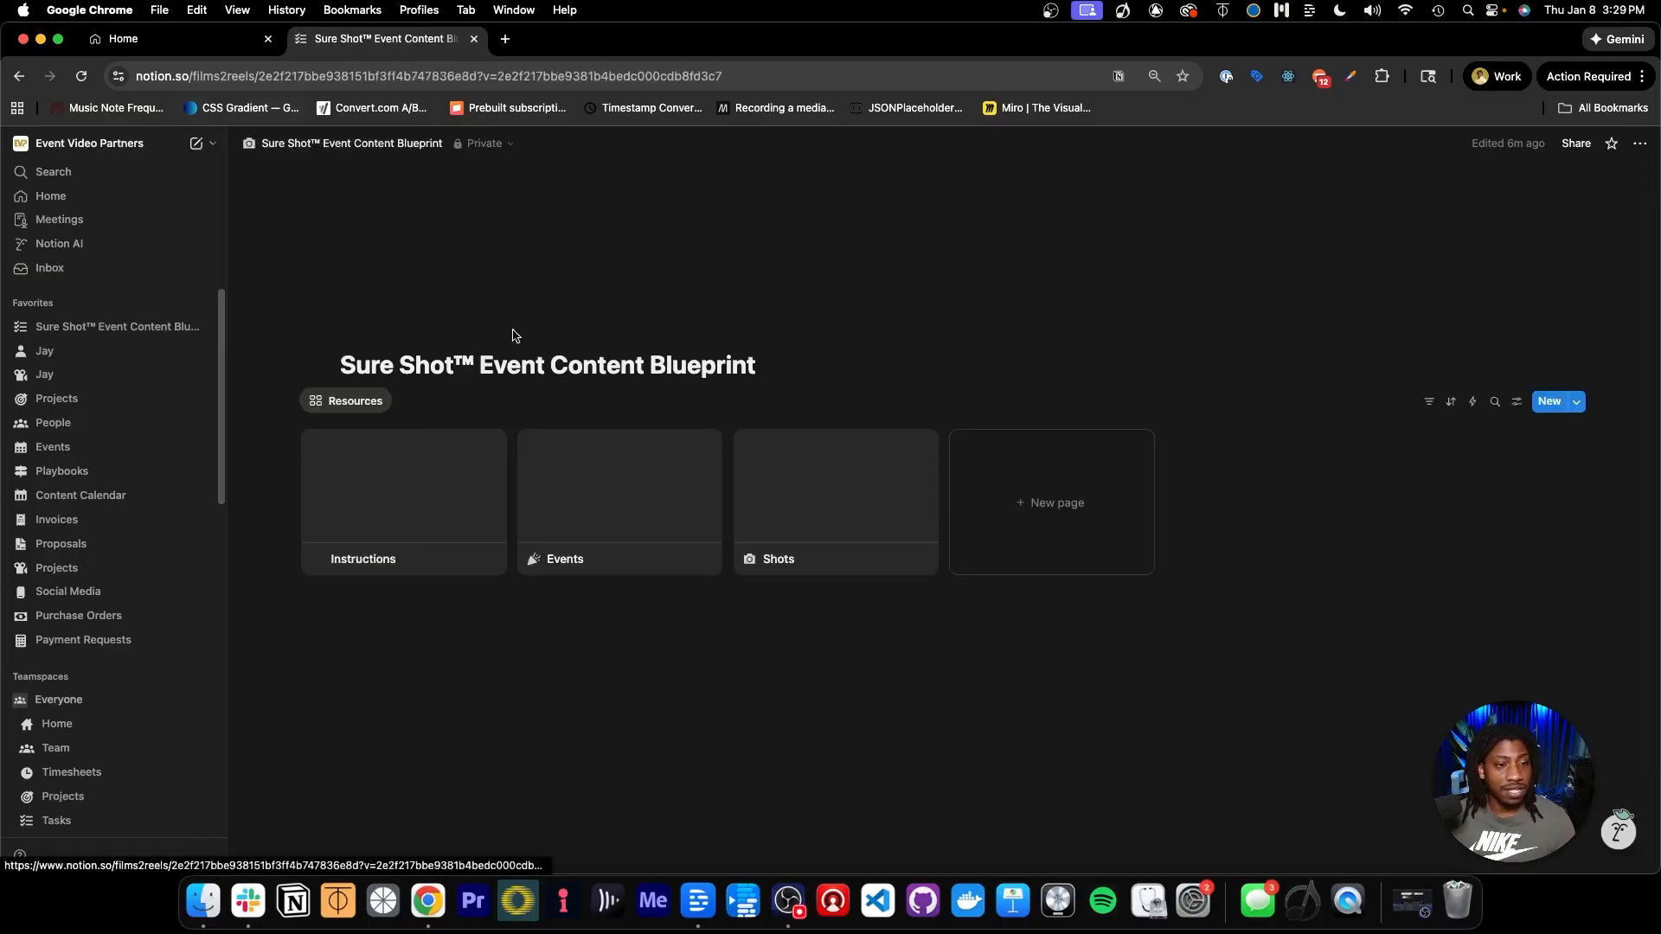
click(589, 495)
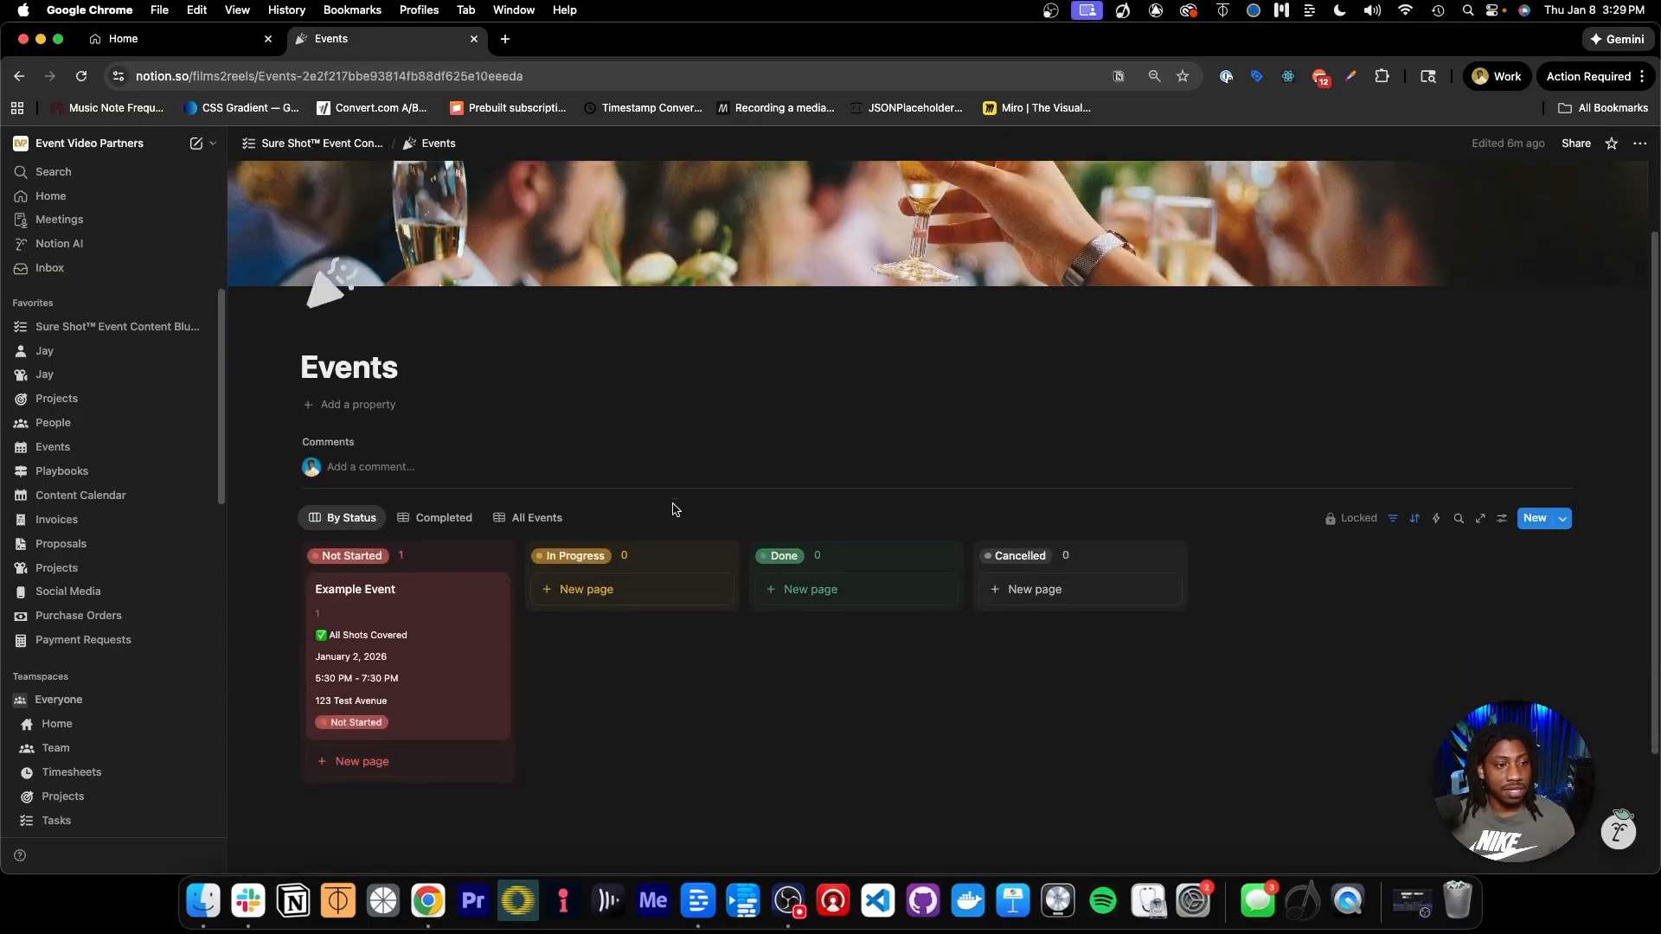
scroll(675, 509, down, 1)
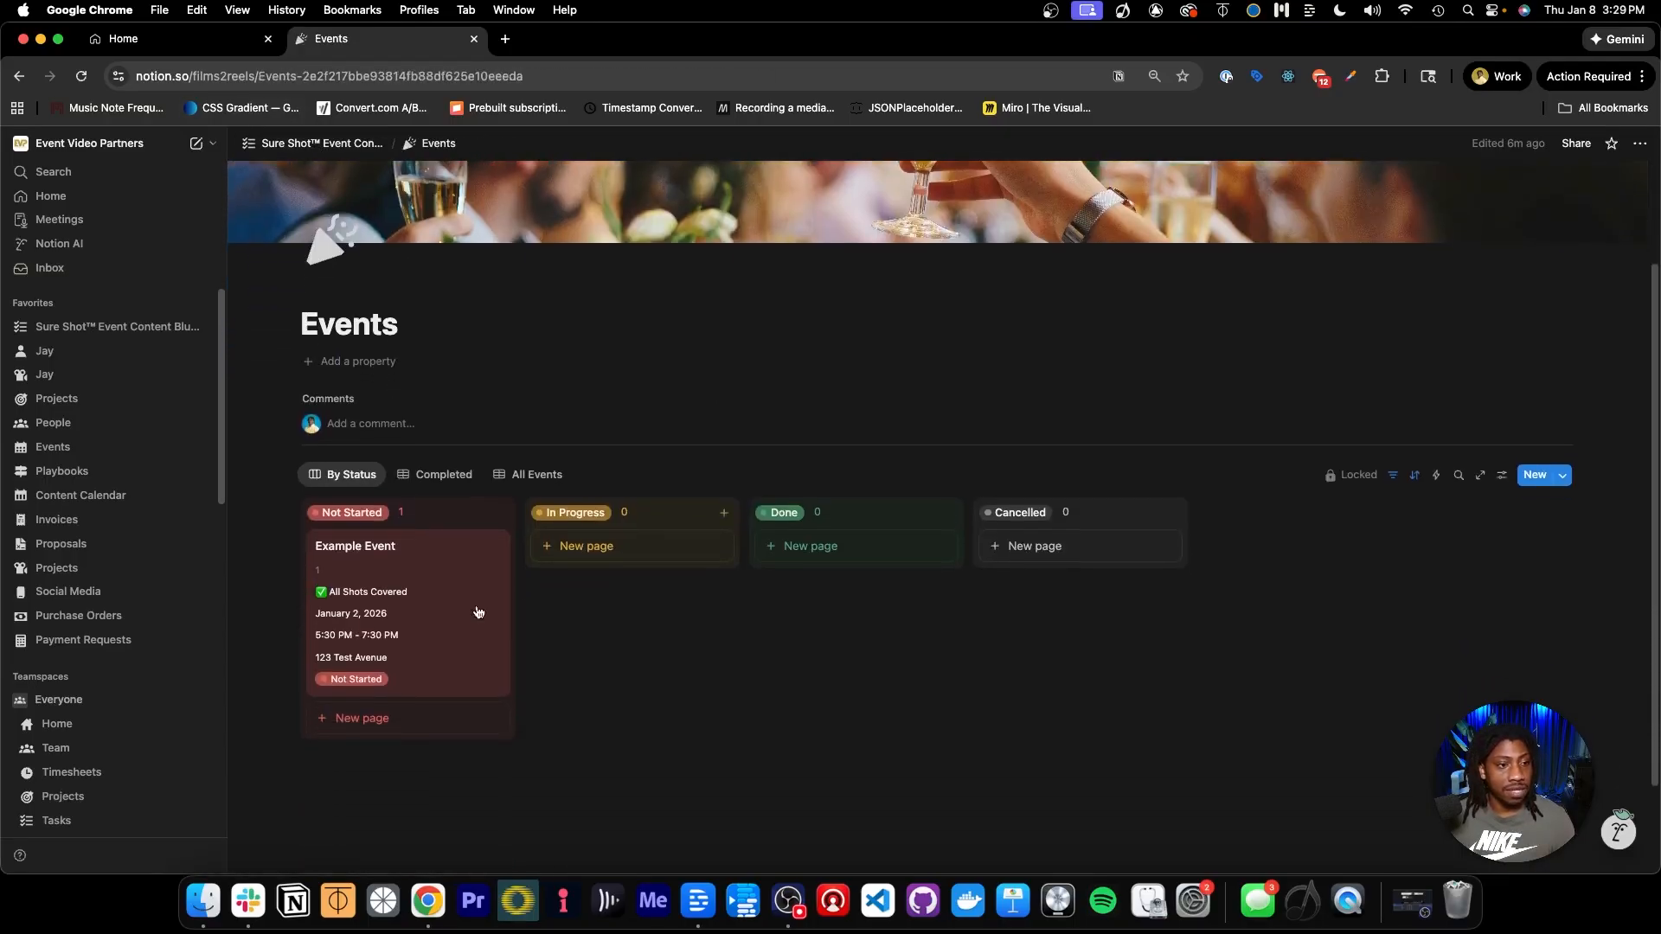
click(424, 558)
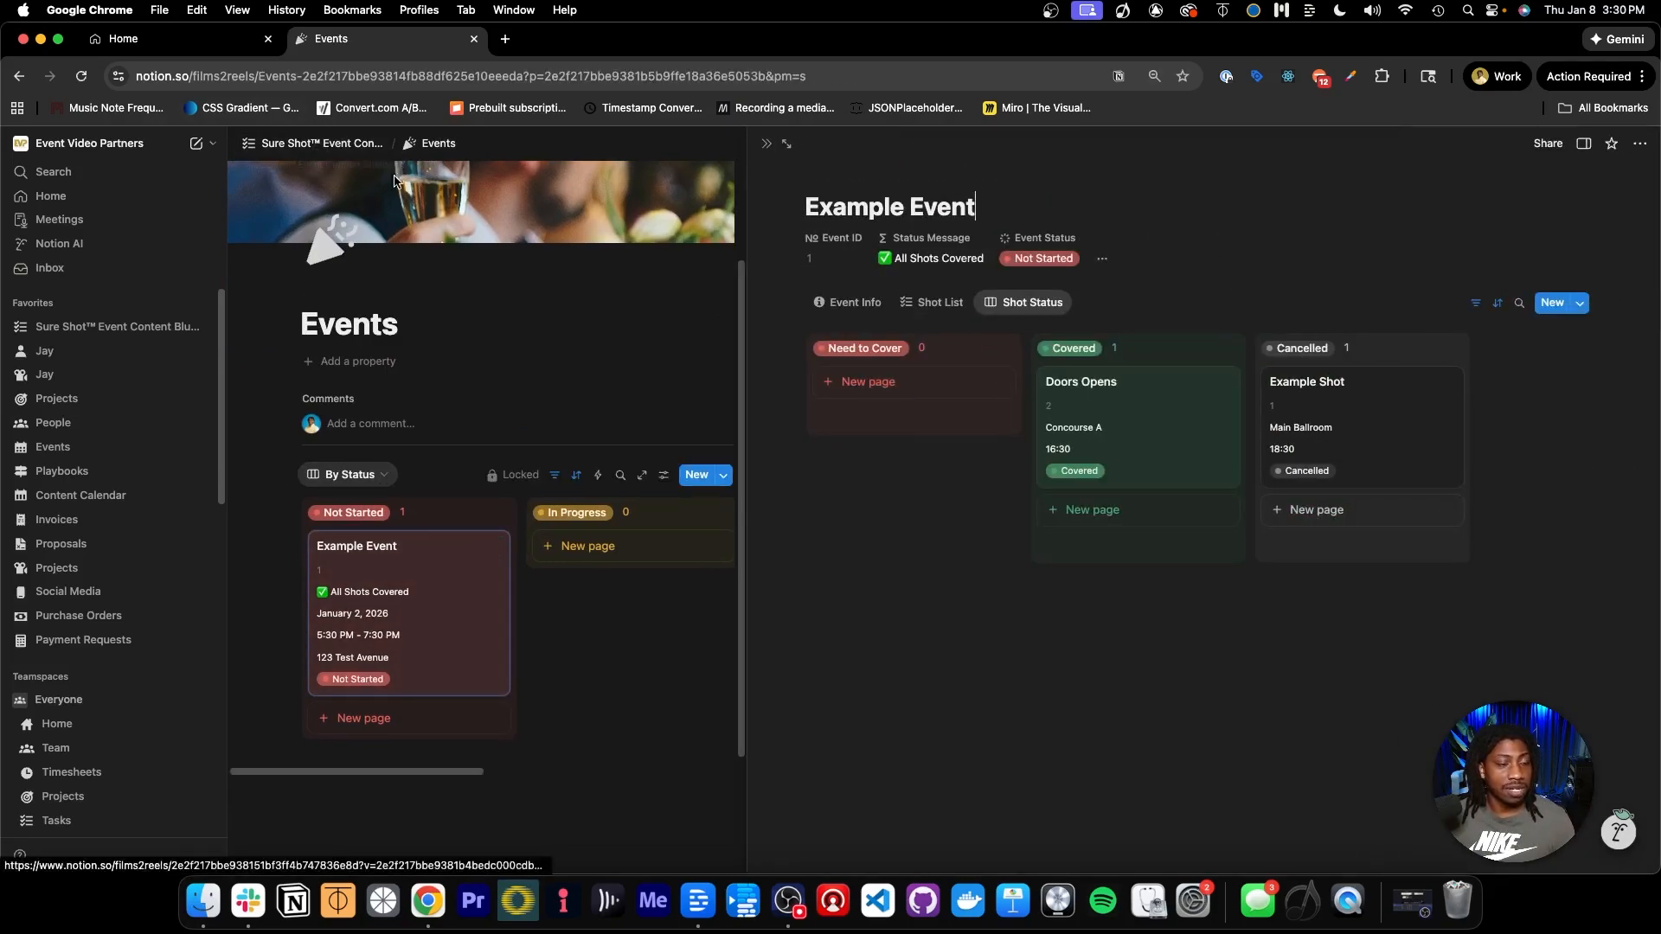
click(765, 144)
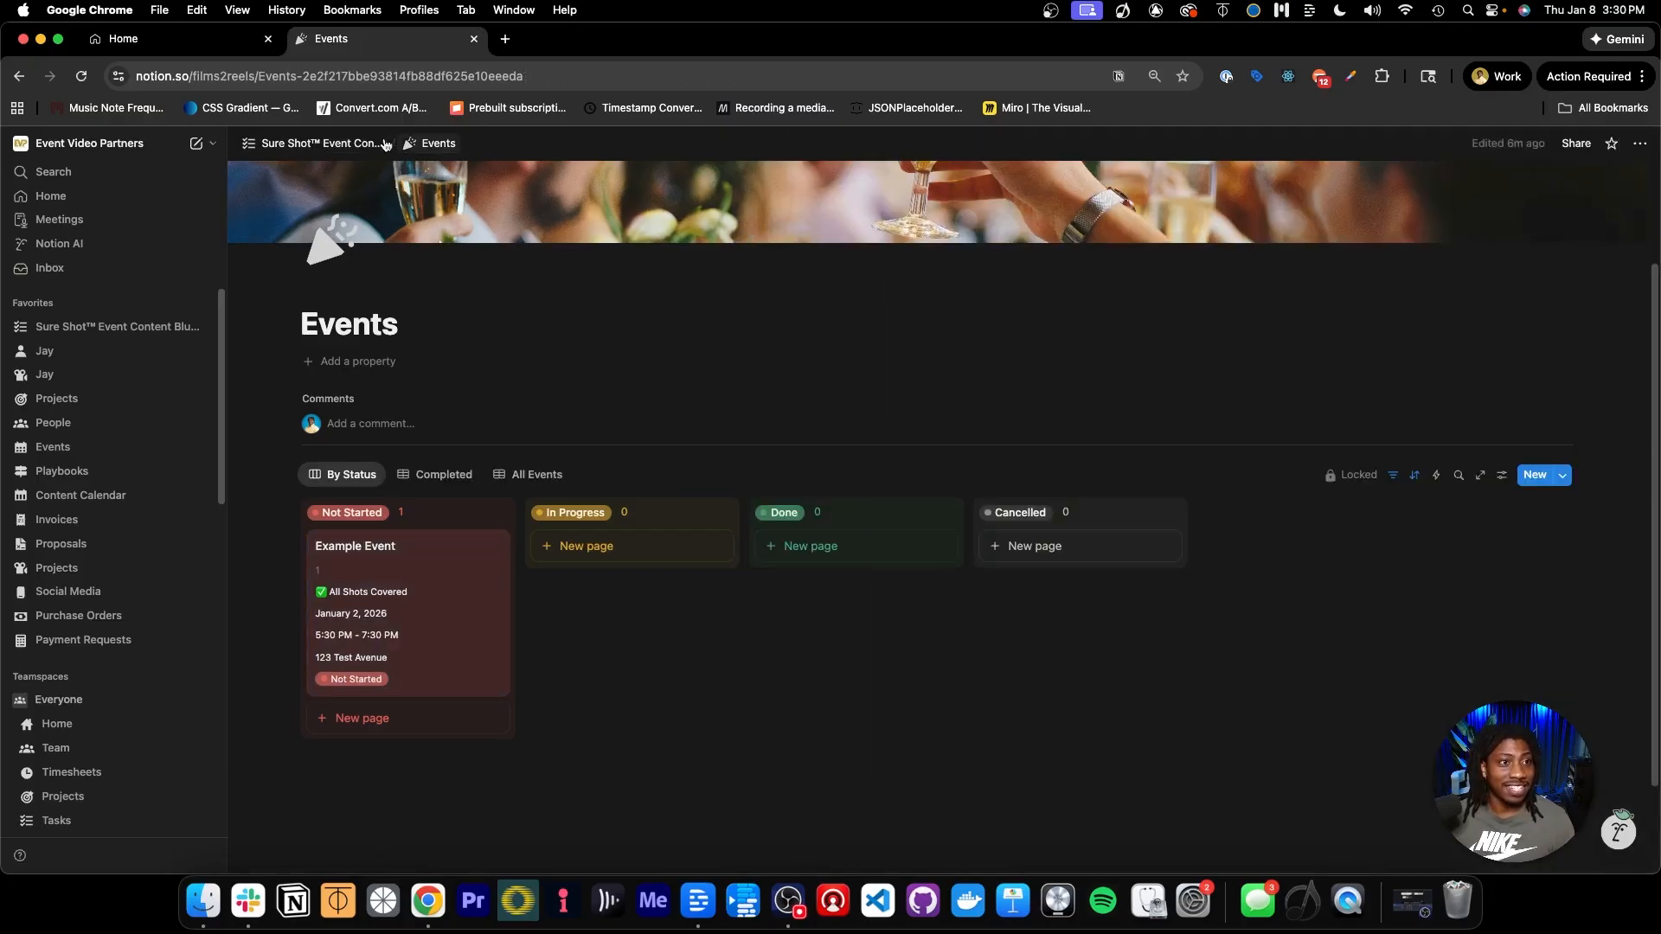
Return to the Shots database and filter the All Shots view by Event ID 1.
click(372, 144)
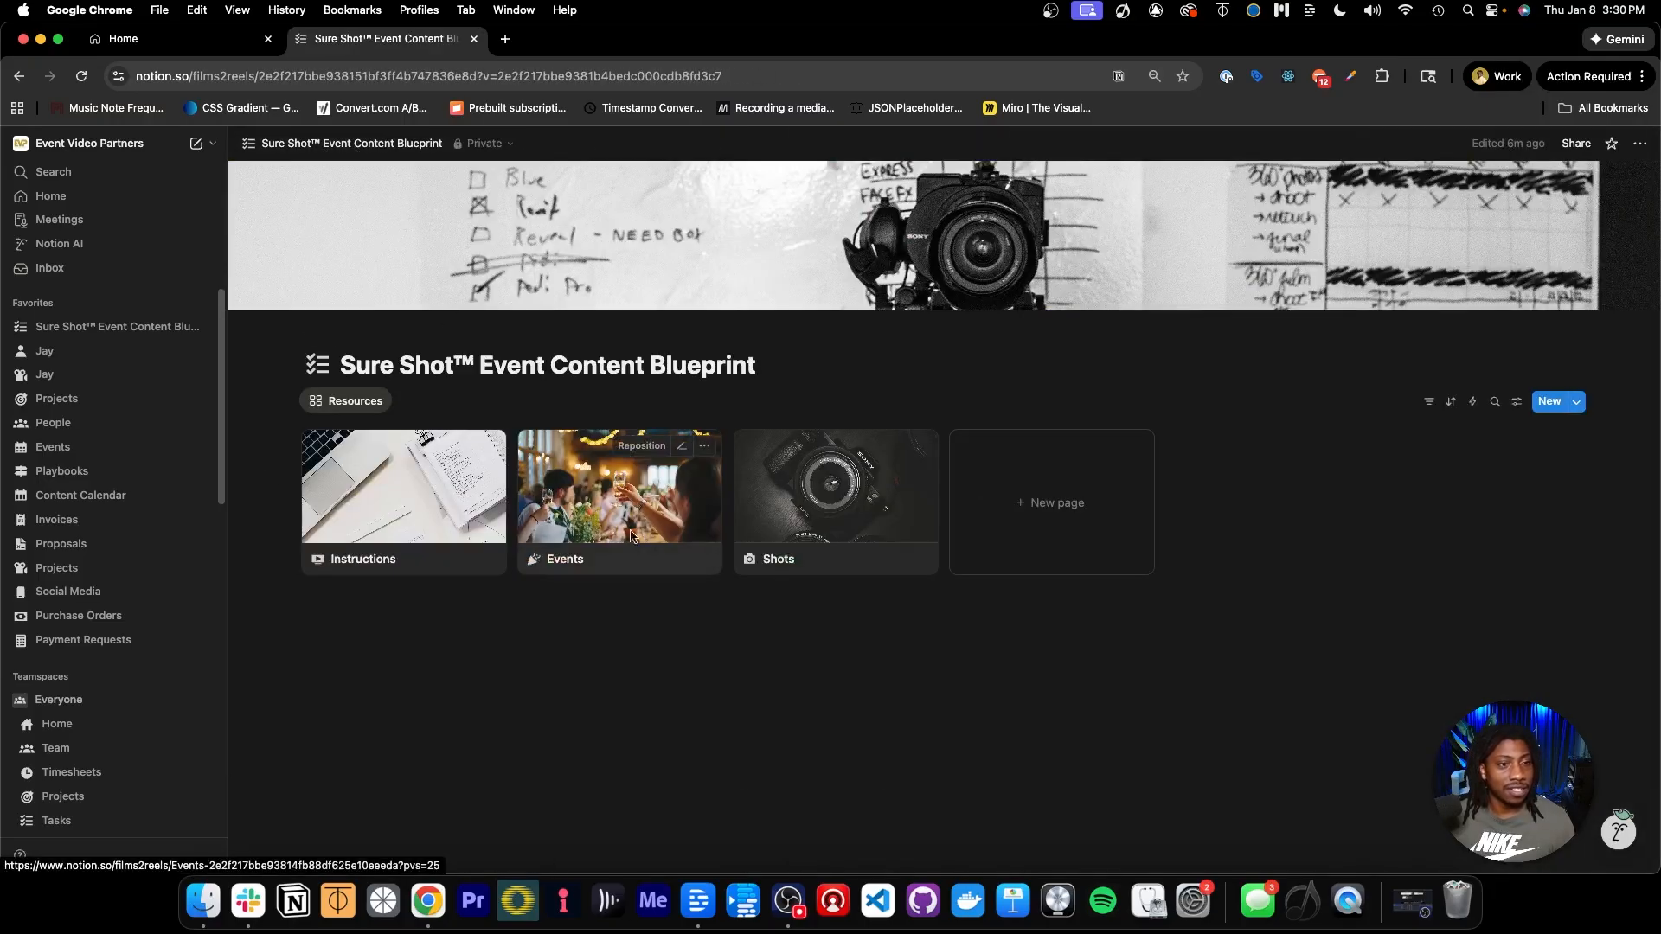
click(744, 513)
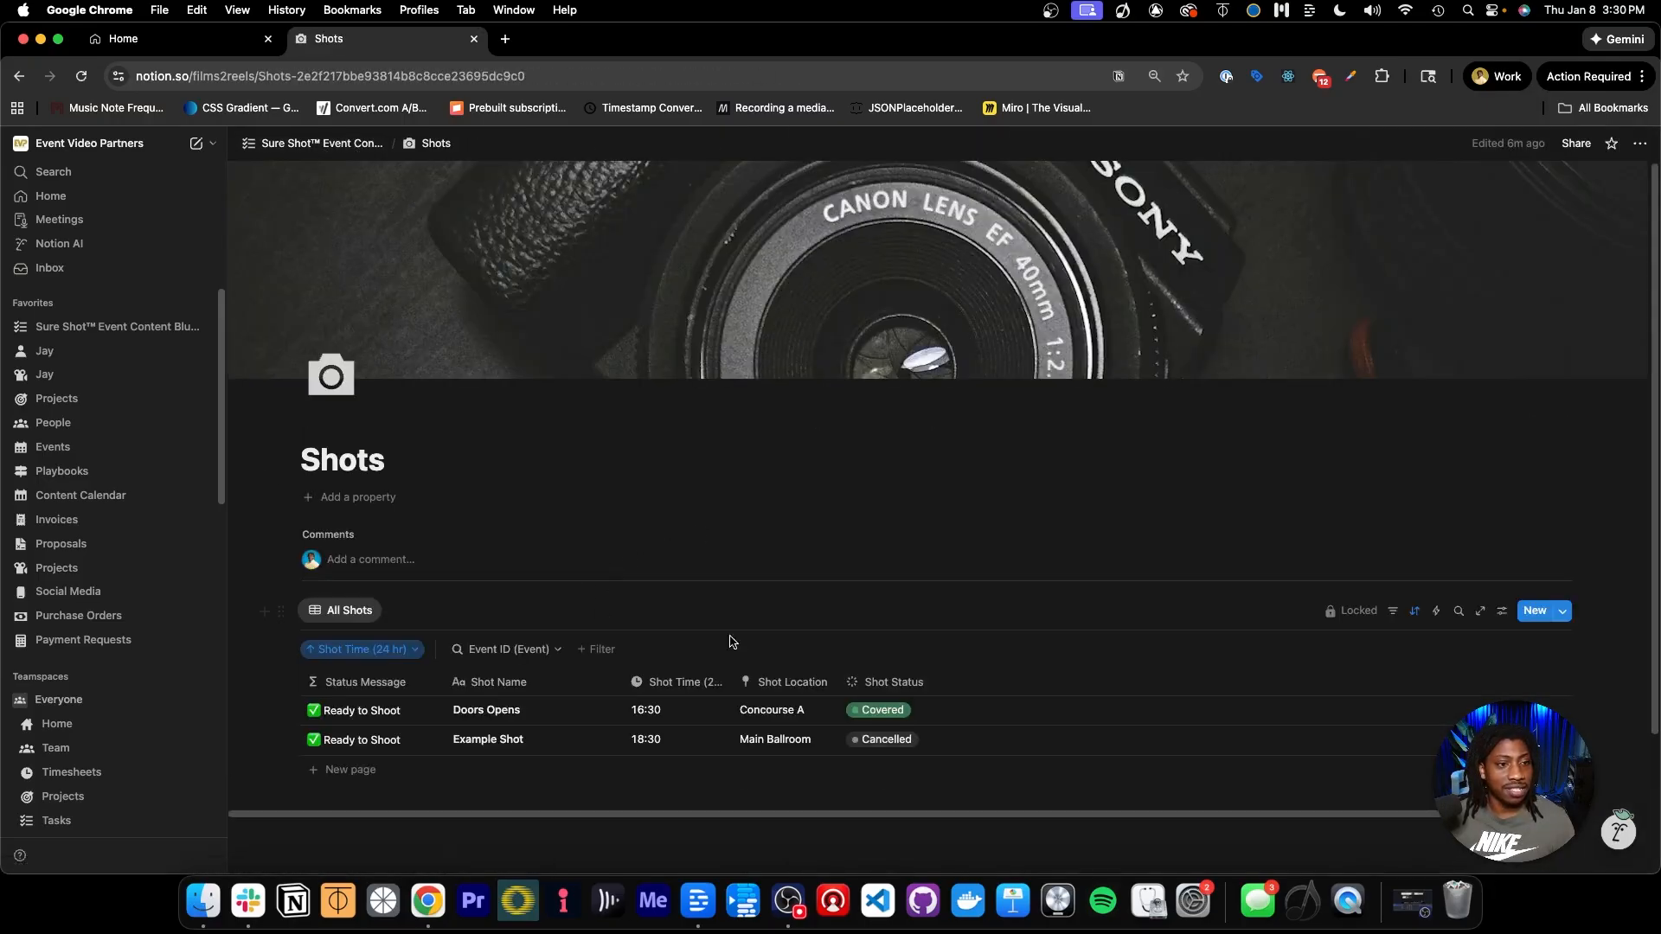
click(520, 649)
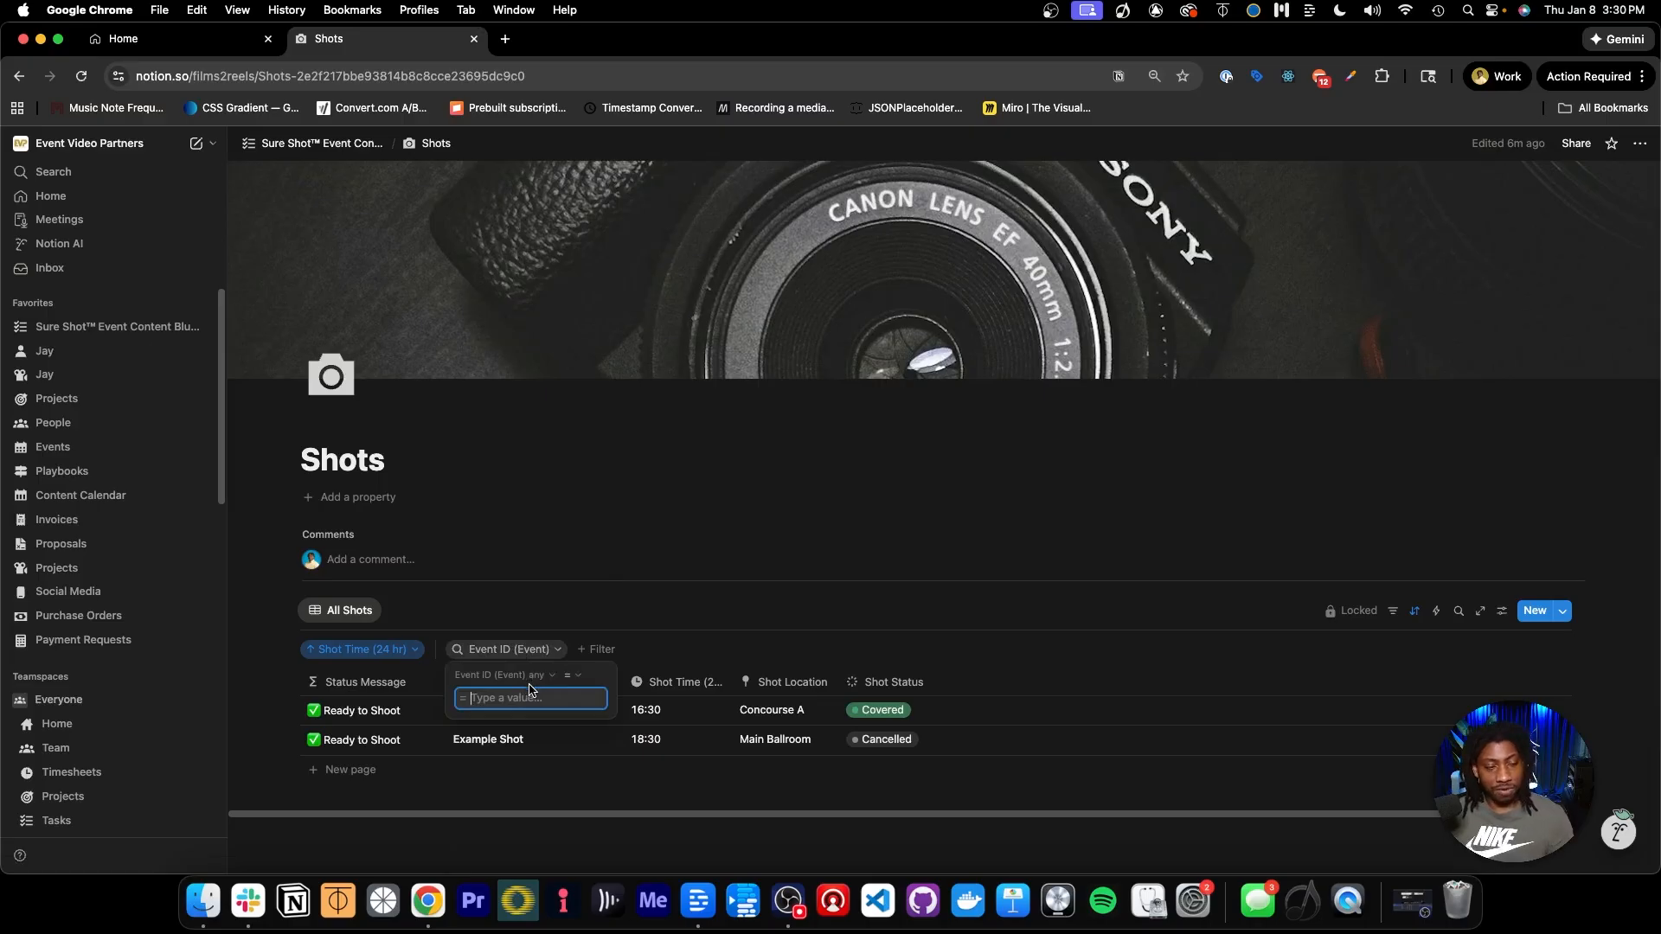
text(1)
click(777, 629)
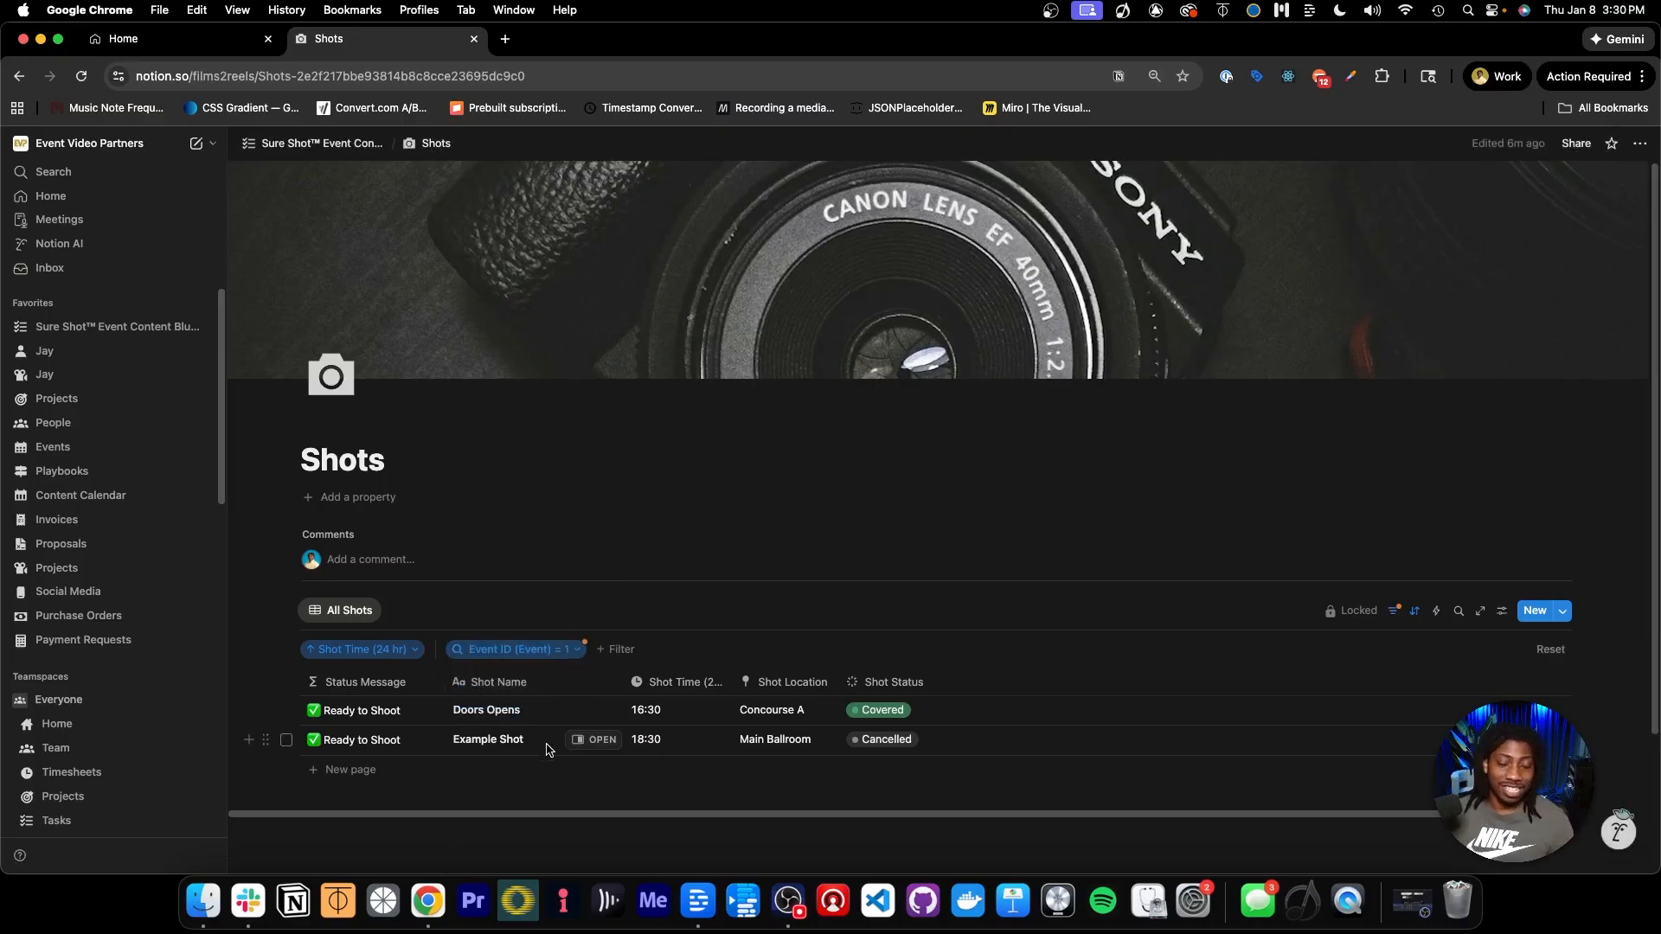
Change the Event ID filter of the All Shots view to 2.
click(574, 647)
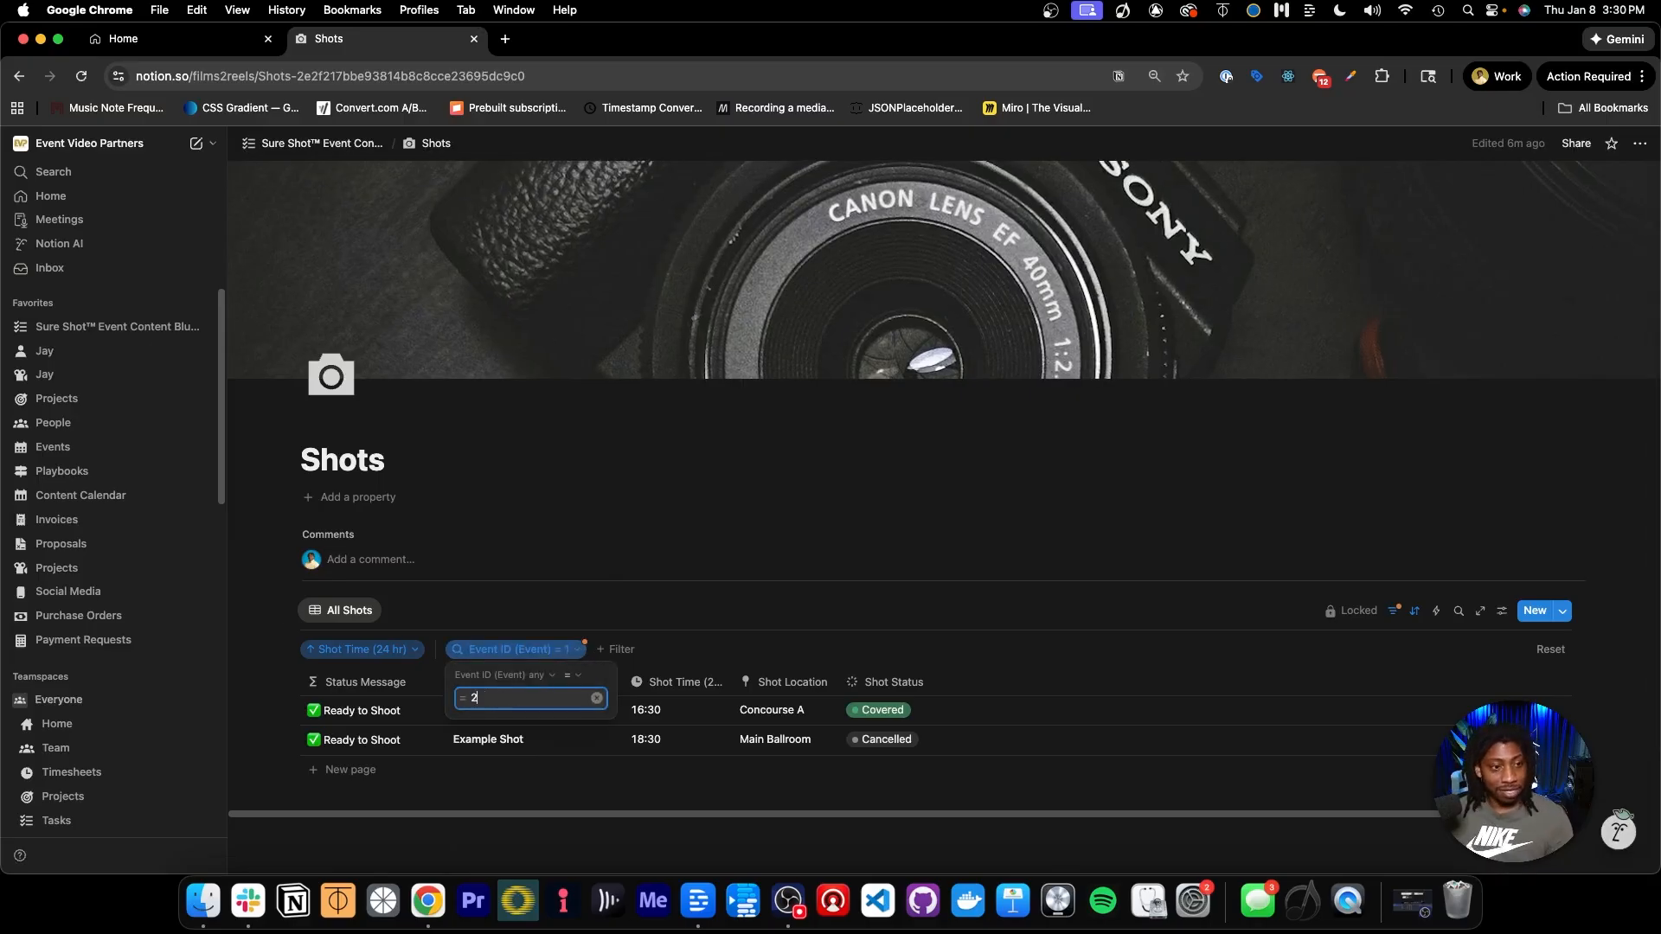
text(2)
key(Escape)
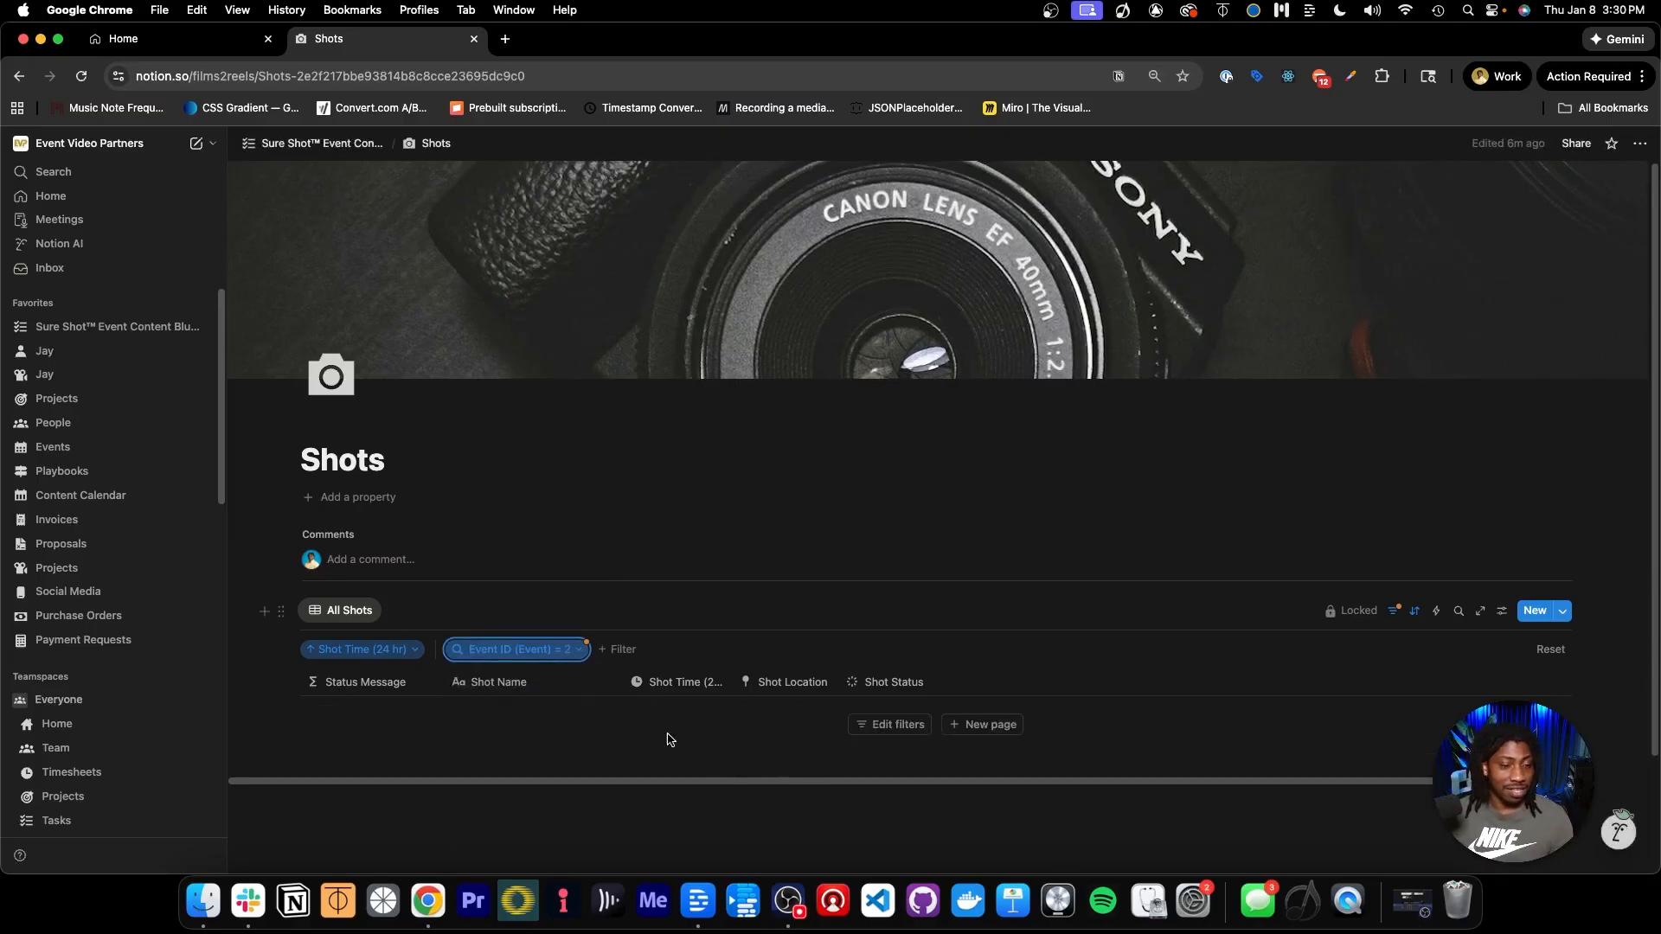
Clear the Event ID filter value in All Shots and return to the blueprint's main page.
click(578, 649)
click(600, 708)
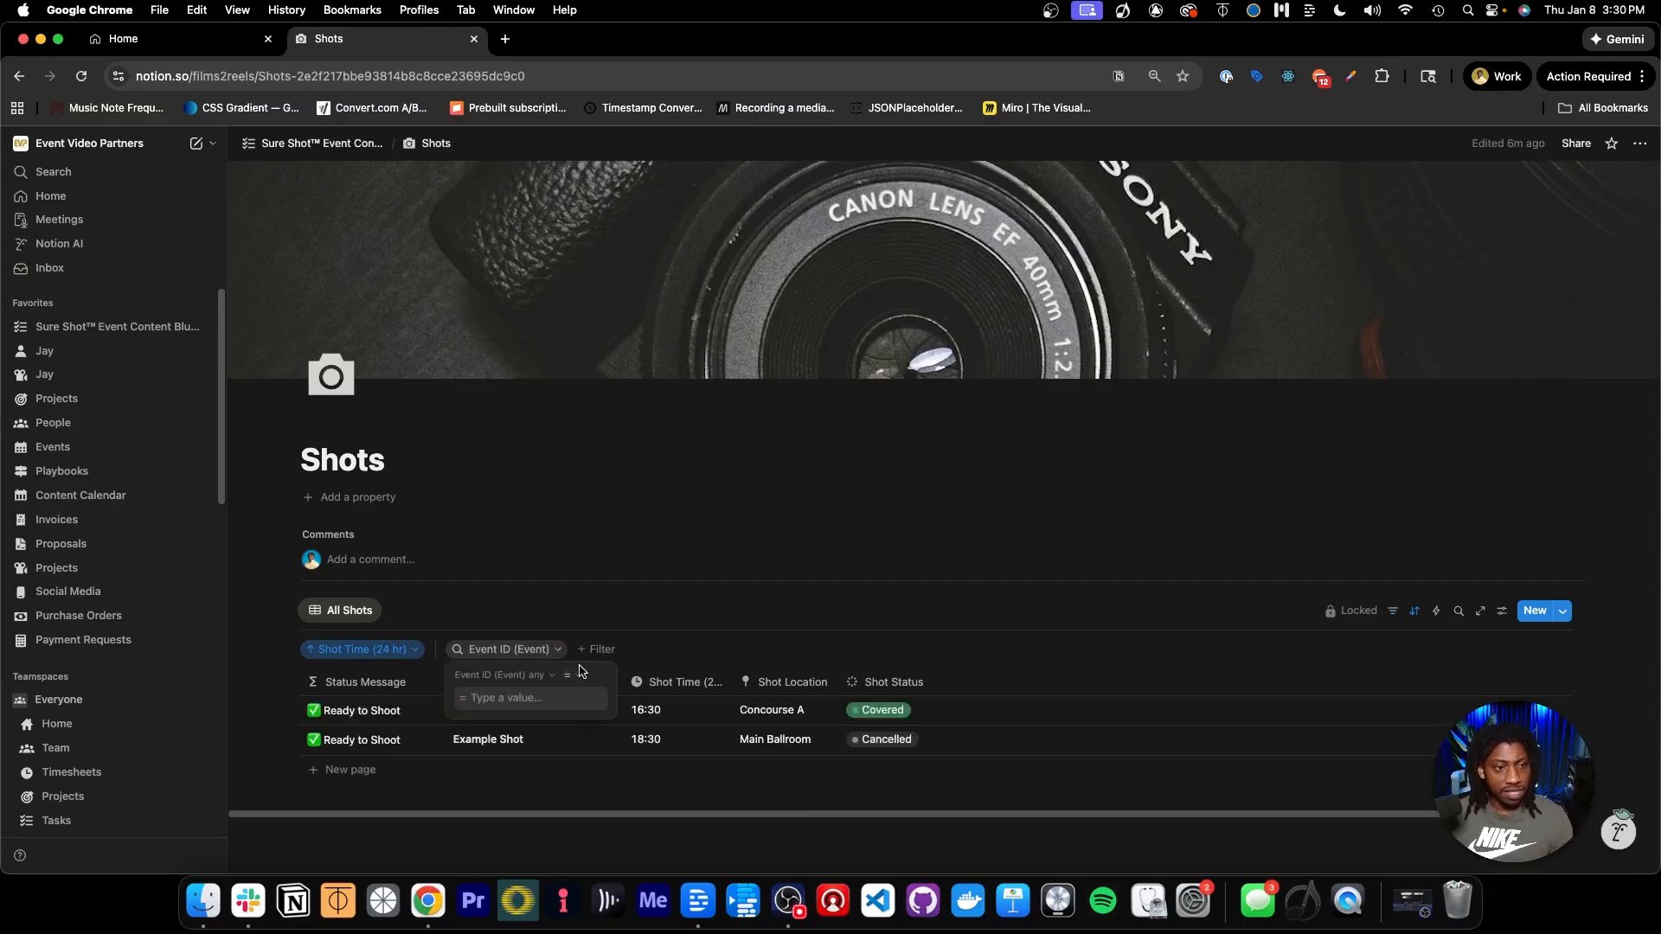
click(788, 630)
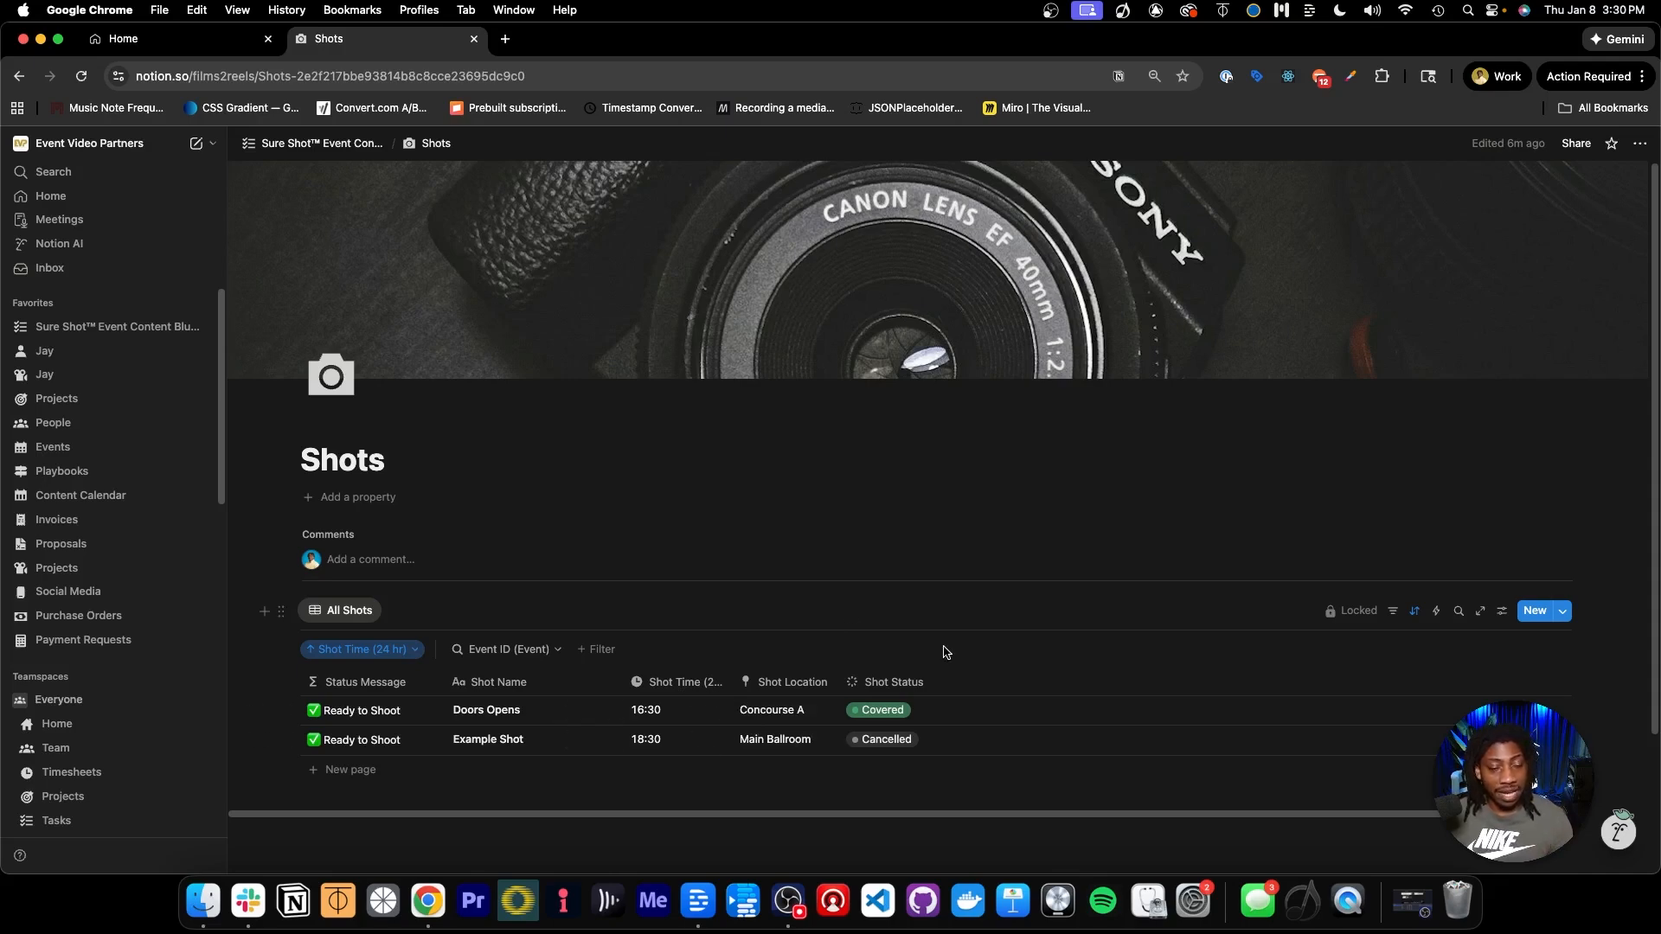
click(320, 143)
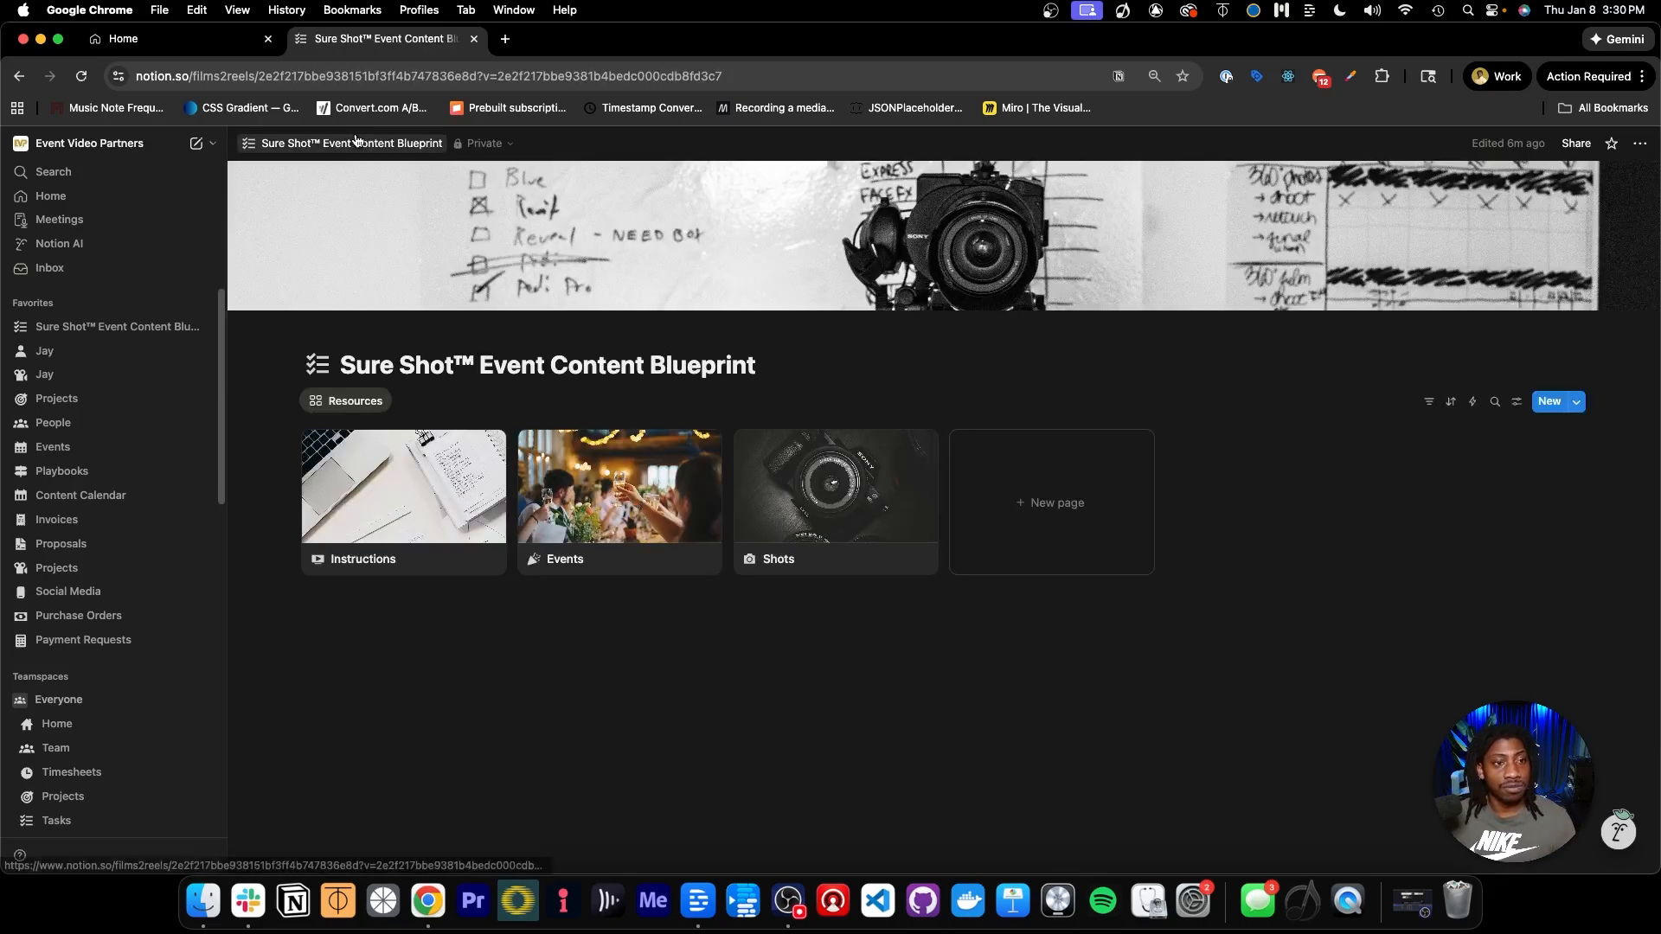